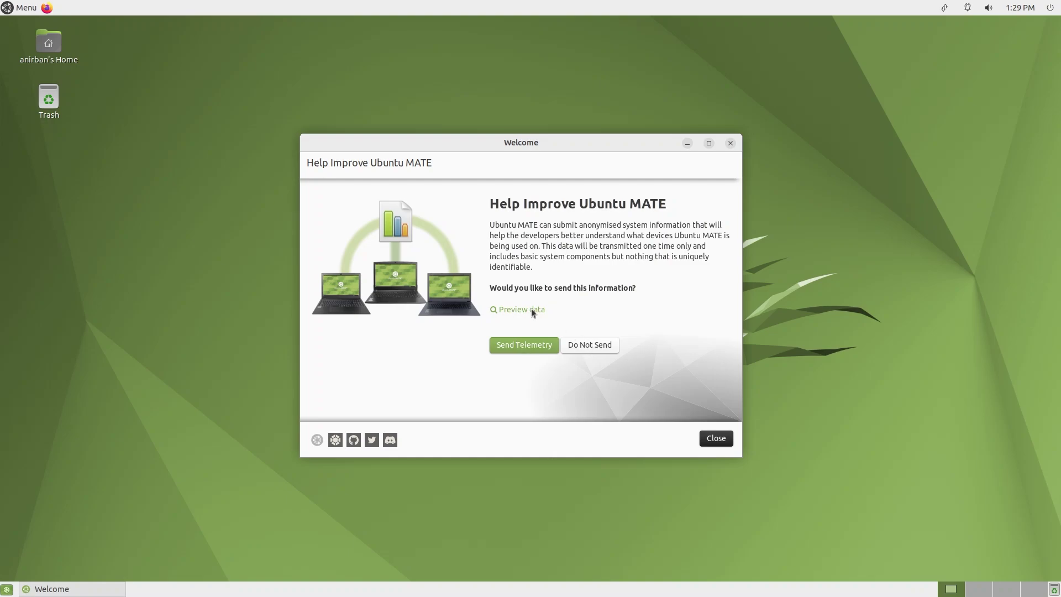
Preview the telemetry JSON, choose Do Not Send, and close Ubuntu MATE Welcome.
{"action": "left_click", "coordinate": [499, 310]}
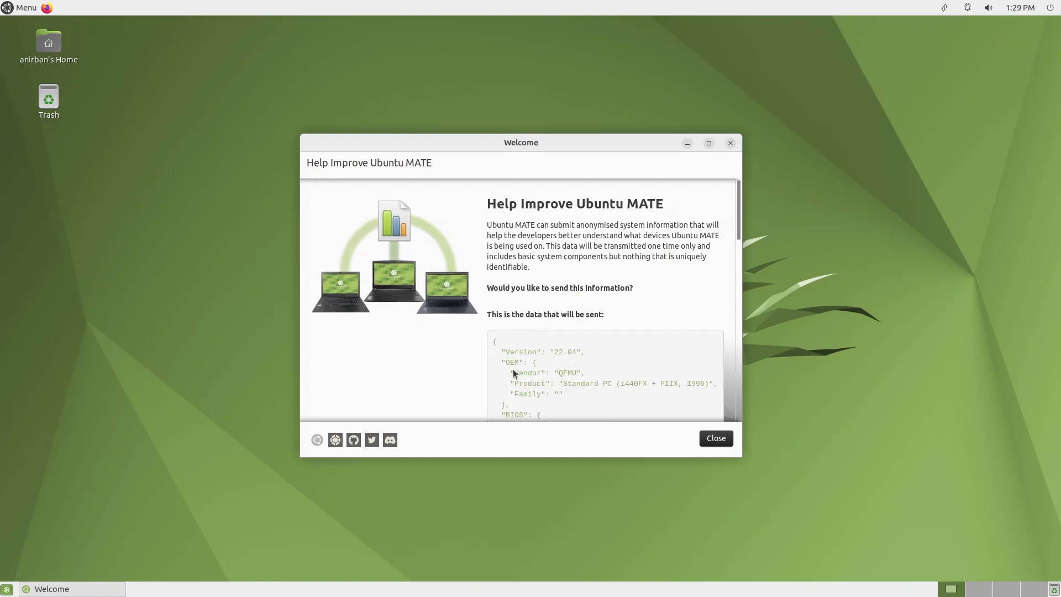
{"action": "left_click_drag", "start_coordinate": [738, 224], "coordinate": [737, 413]}
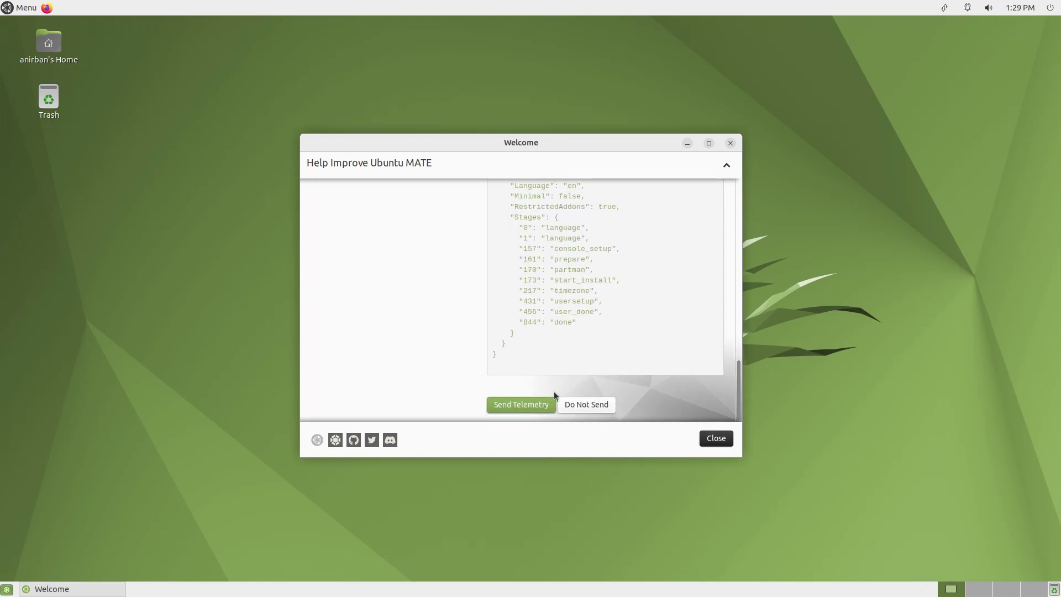
{"action": "left_click", "coordinate": [587, 407]}
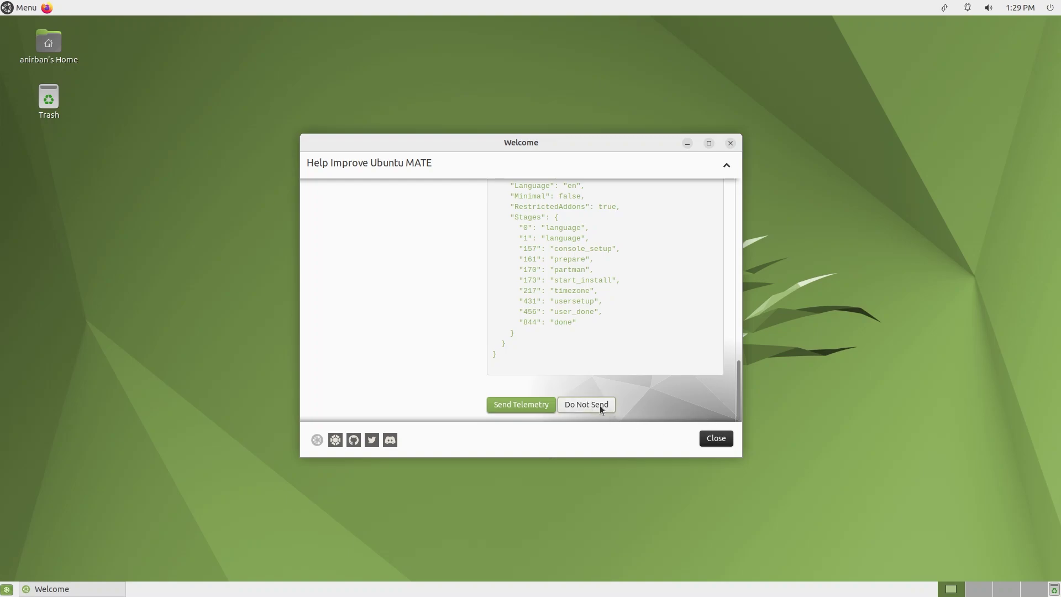
{"action": "left_click", "coordinate": [716, 438]}
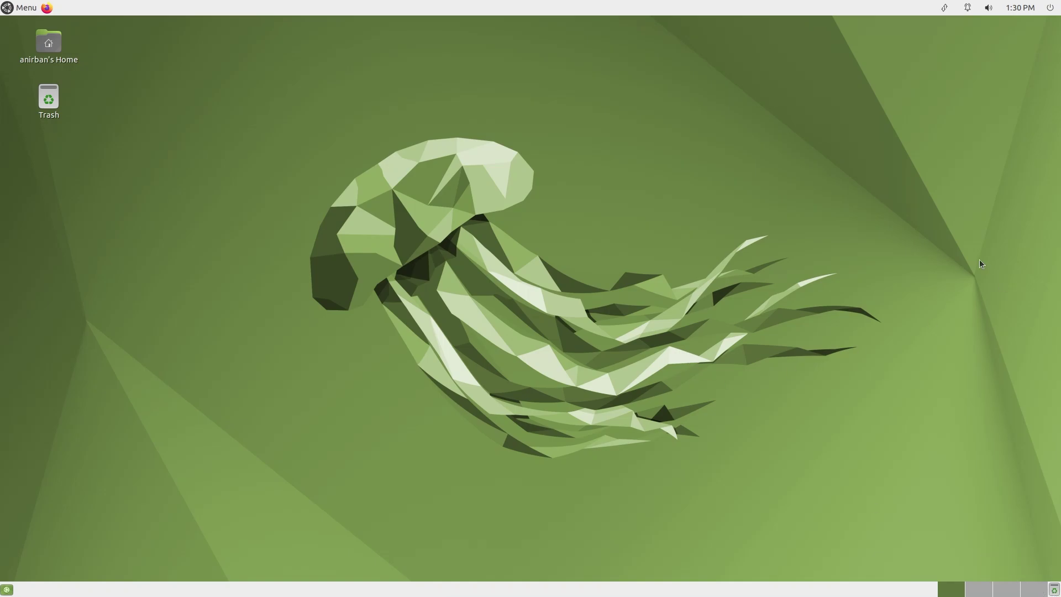
Glance at the menu and network indicator, then switch on Do not disturb in notifications.
{"action": "left_click", "coordinate": [13, 11]}
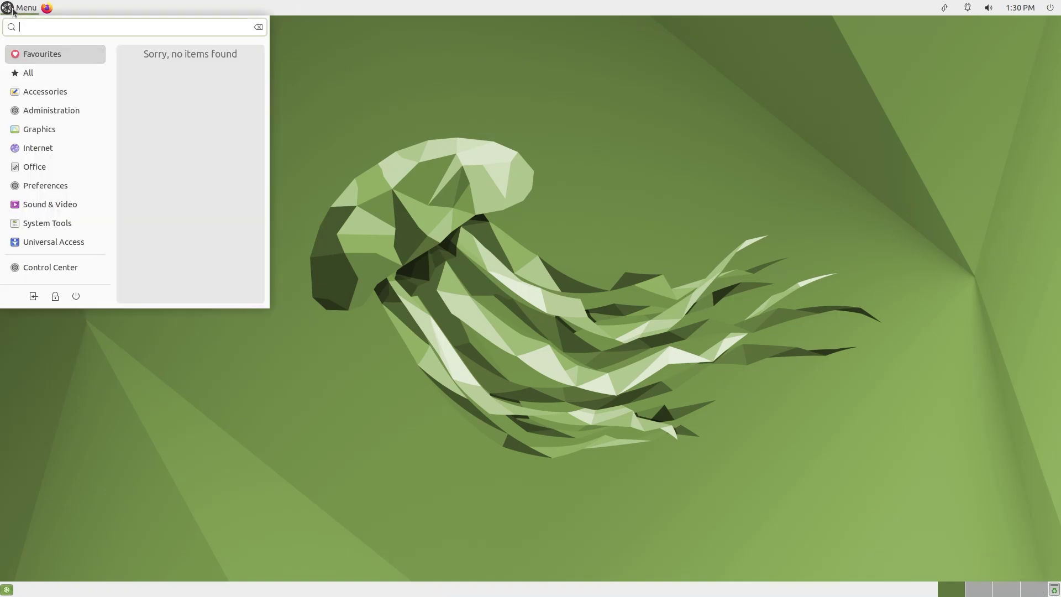
{"action": "mouse_move", "coordinate": [63, 186]}
{"action": "left_click", "coordinate": [64, 9]}
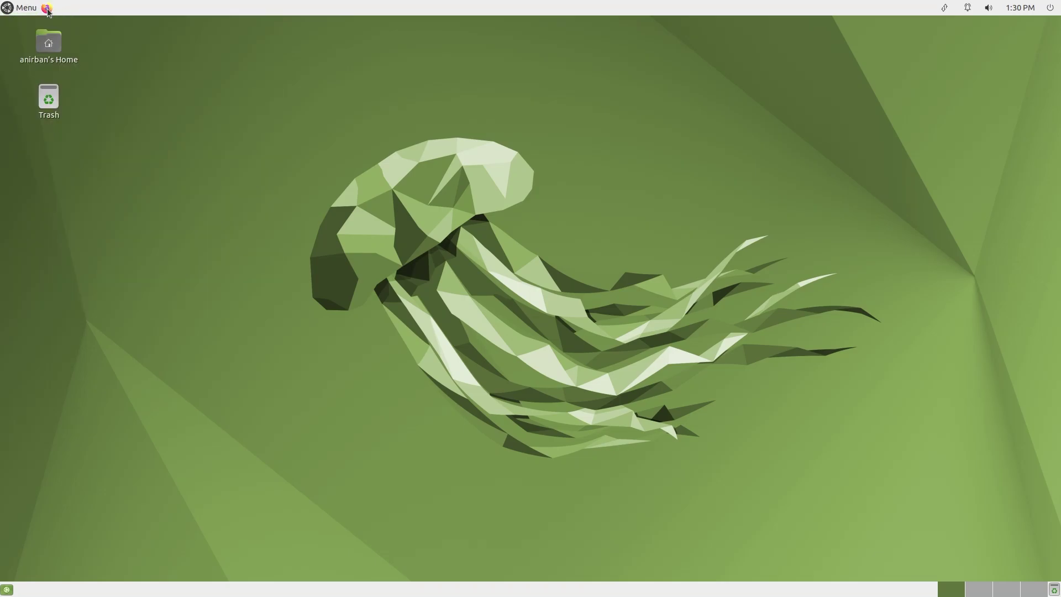
{"action": "left_click", "coordinate": [946, 9]}
{"action": "left_click", "coordinate": [967, 8]}
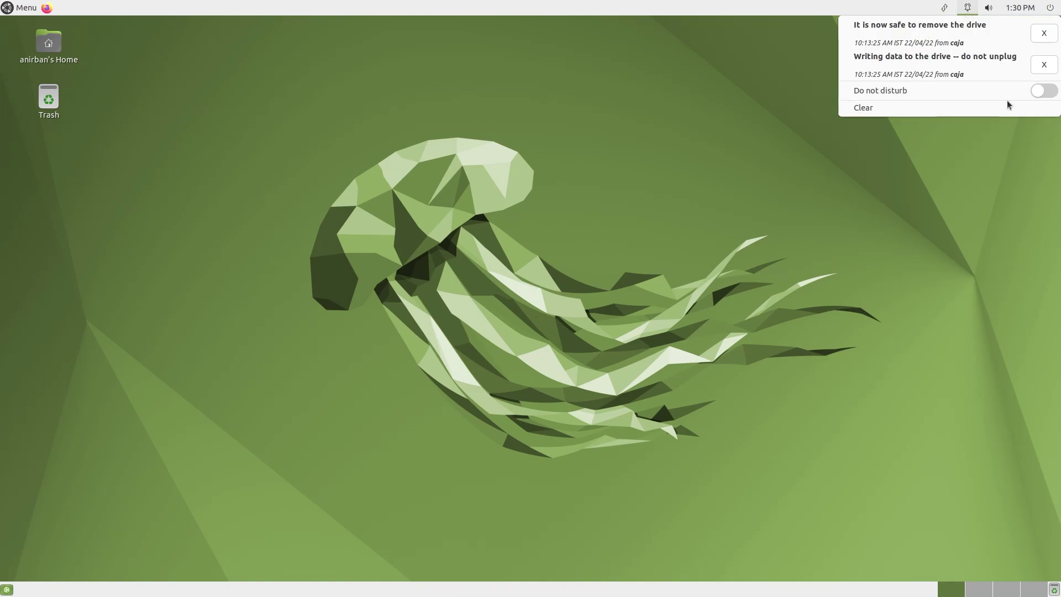
{"action": "left_click", "coordinate": [1049, 98]}
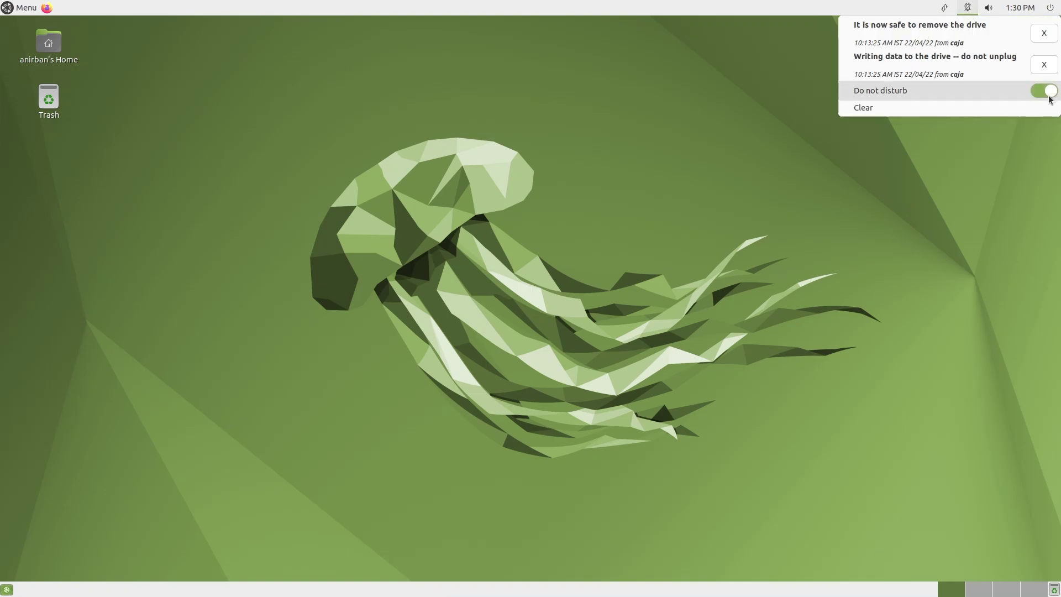
{"action": "left_click", "coordinate": [989, 9]}
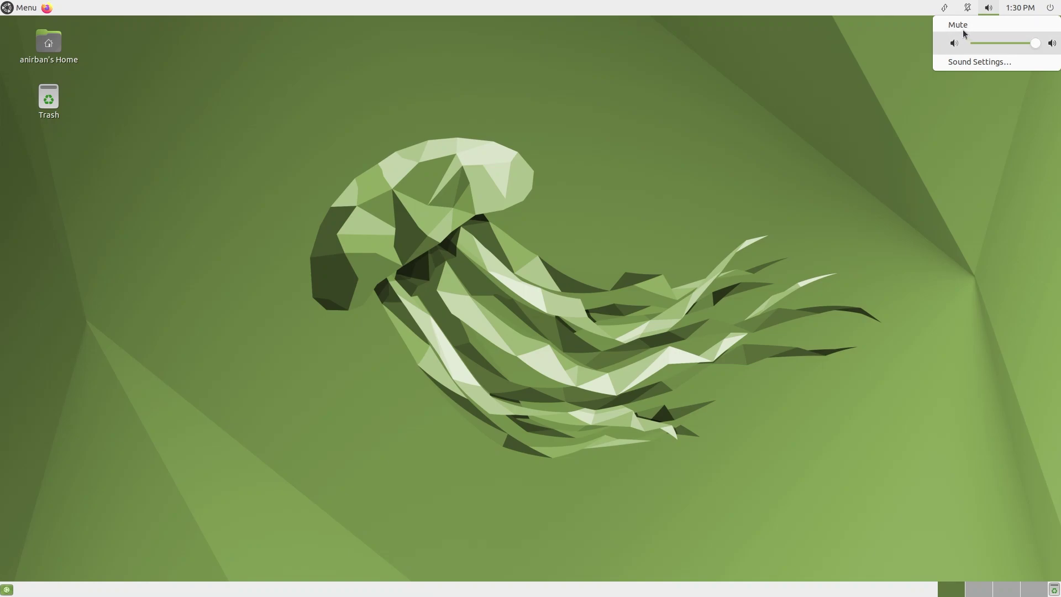
{"action": "left_click", "coordinate": [967, 61]}
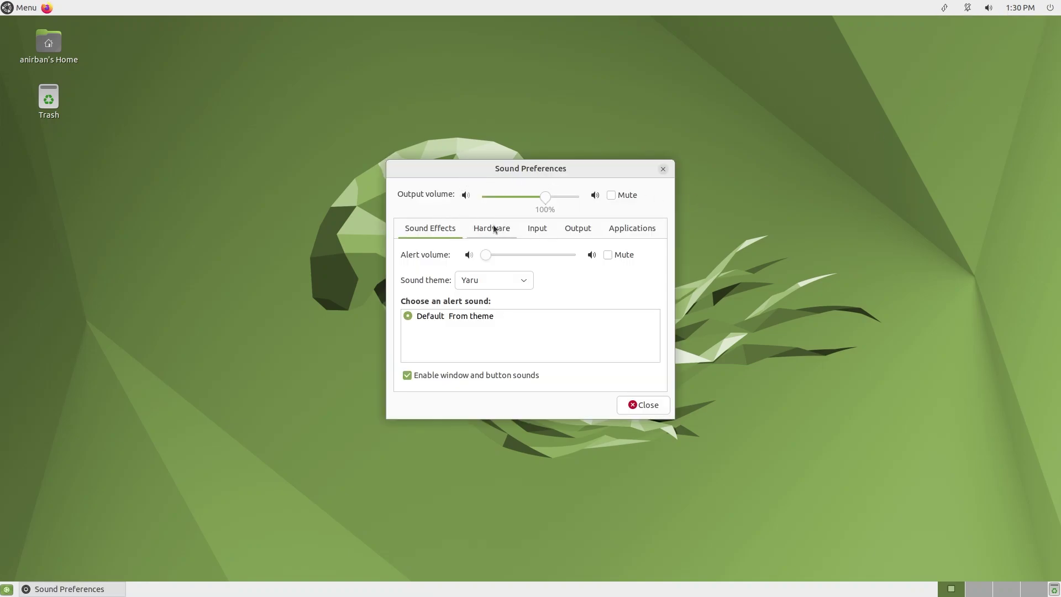
{"action": "left_click", "coordinate": [493, 229]}
{"action": "left_click", "coordinate": [539, 229]}
{"action": "left_click", "coordinate": [567, 231]}
{"action": "left_click", "coordinate": [613, 231]}
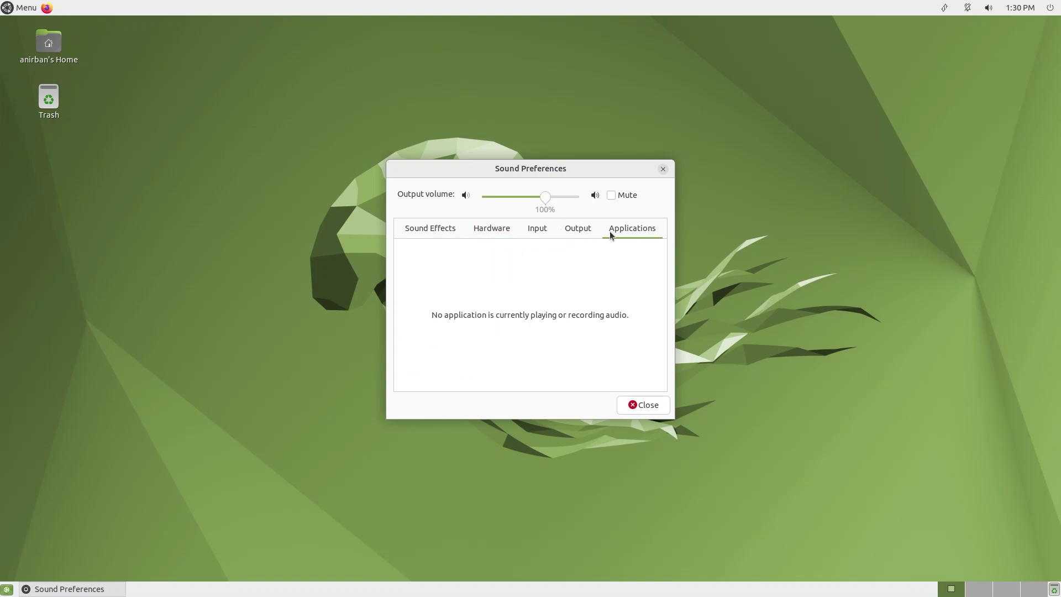
{"action": "left_click", "coordinate": [663, 169]}
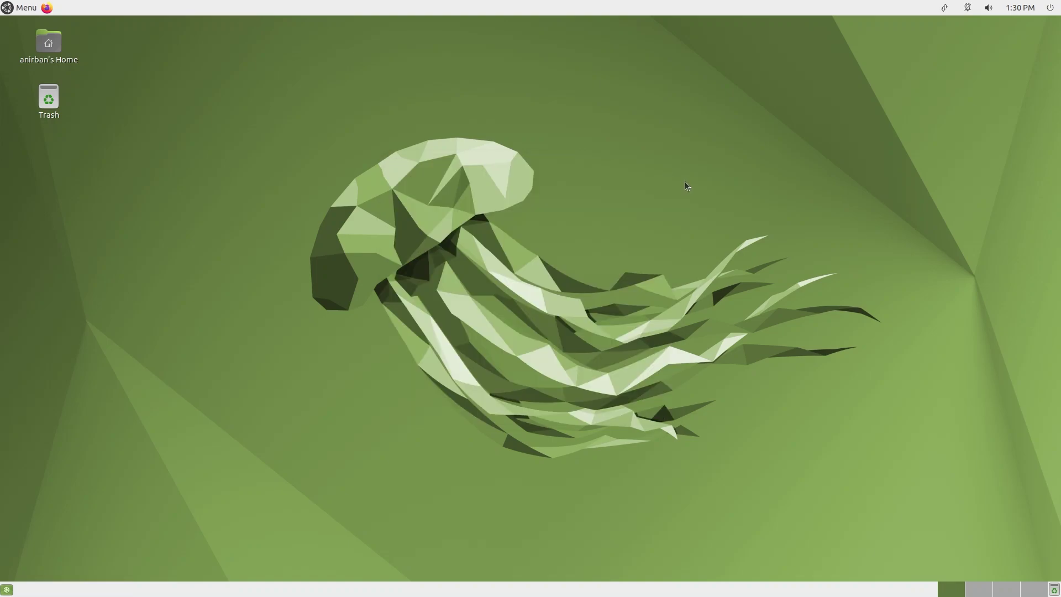
{"action": "left_click", "coordinate": [1022, 8]}
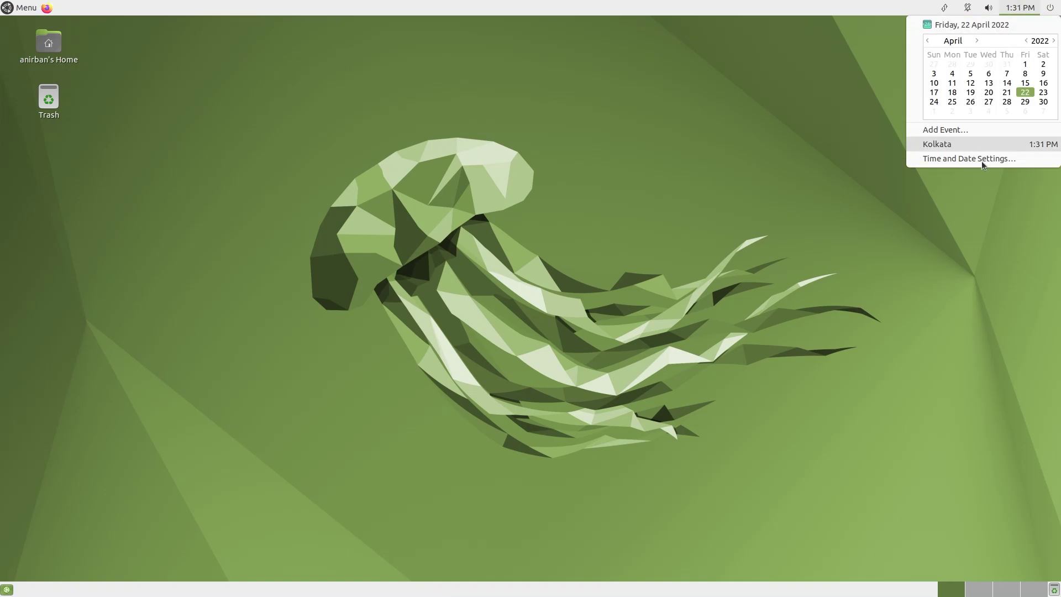
{"action": "left_click", "coordinate": [1050, 6]}
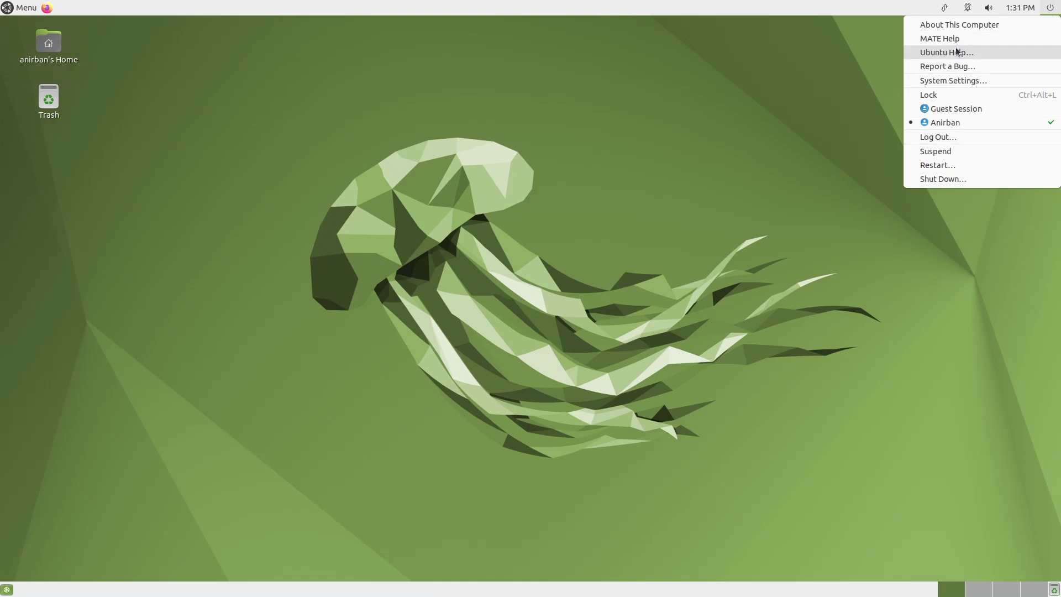
{"action": "left_click", "coordinate": [778, 326]}
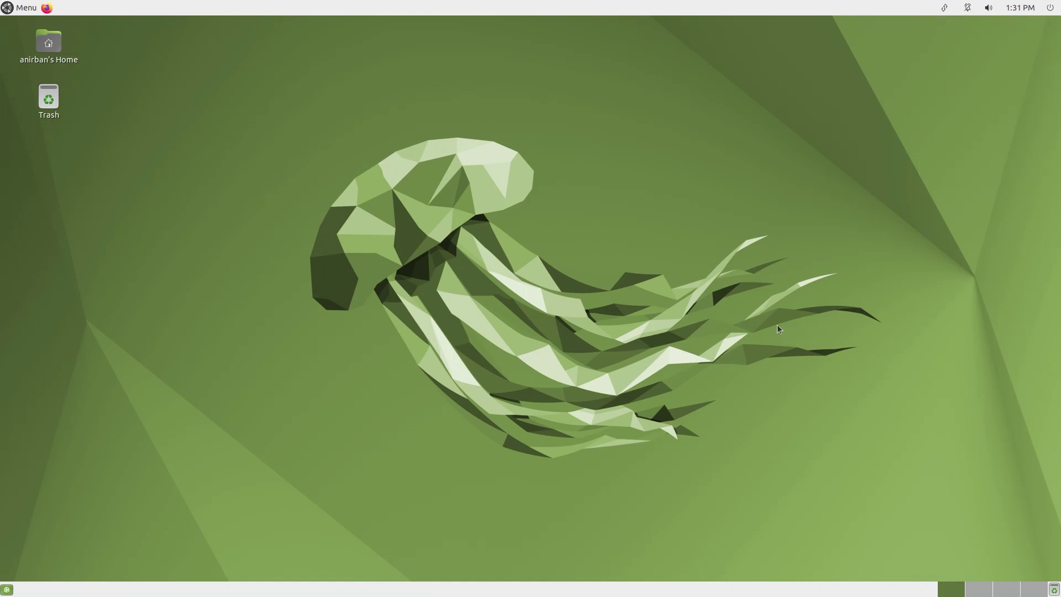
Browse the All, Accessories, Internet, Preferences and Office menu categories, then launch Control Center.
{"action": "left_click", "coordinate": [22, 9]}
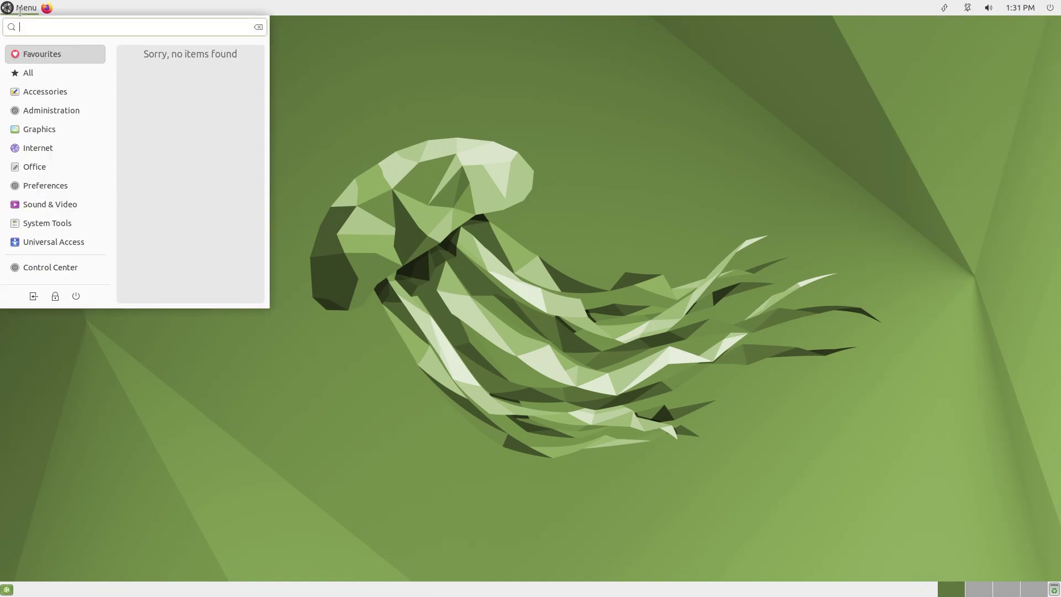
{"action": "left_click", "coordinate": [32, 72]}
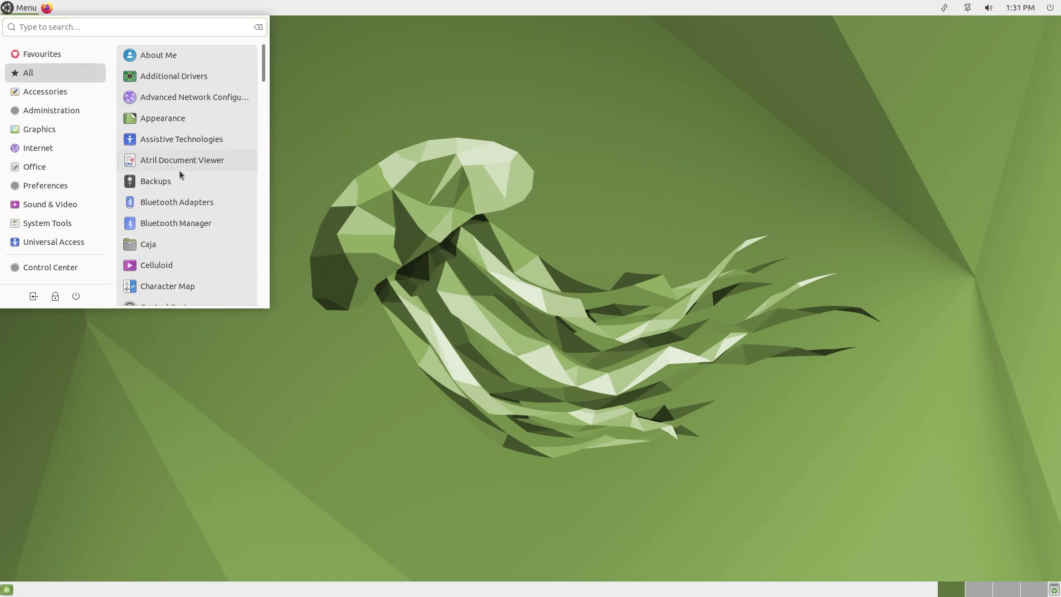
{"action": "mouse_move", "coordinate": [26, 86]}
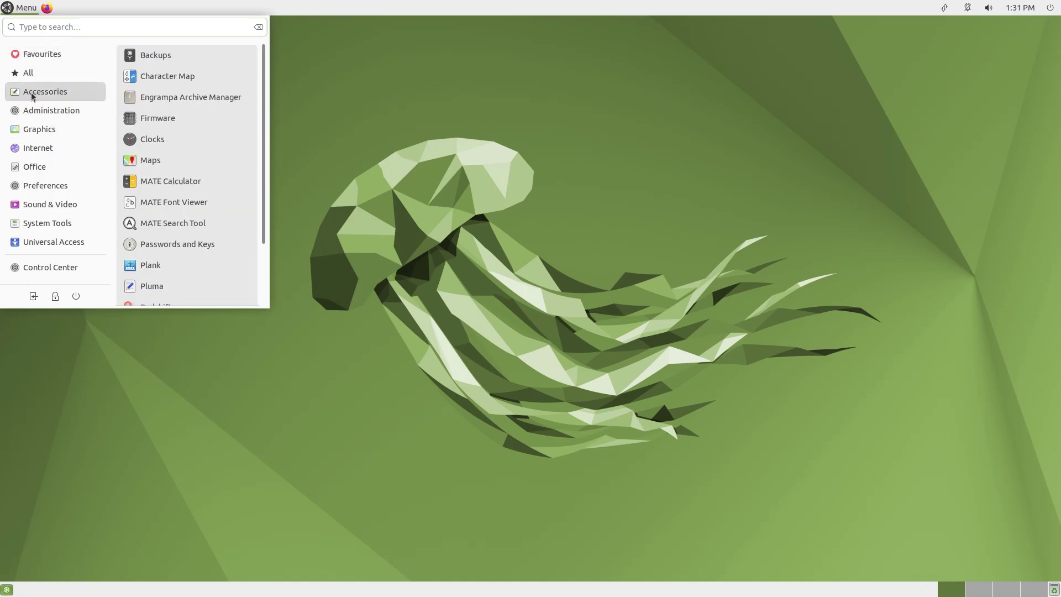
{"action": "mouse_move", "coordinate": [47, 118]}
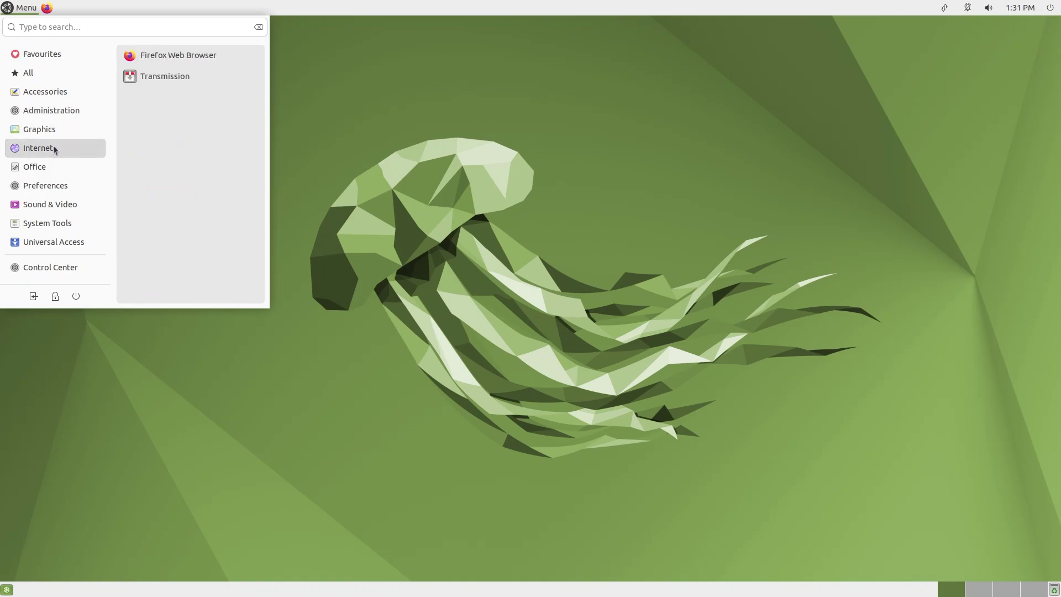
{"action": "mouse_move", "coordinate": [58, 167]}
{"action": "mouse_move", "coordinate": [56, 186]}
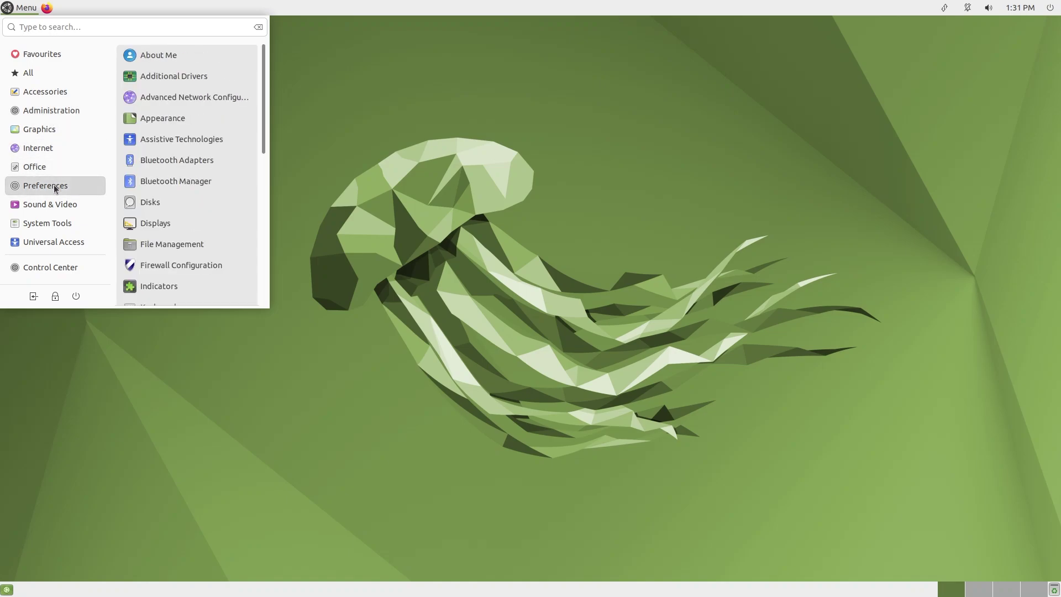
{"action": "mouse_move", "coordinate": [48, 244]}
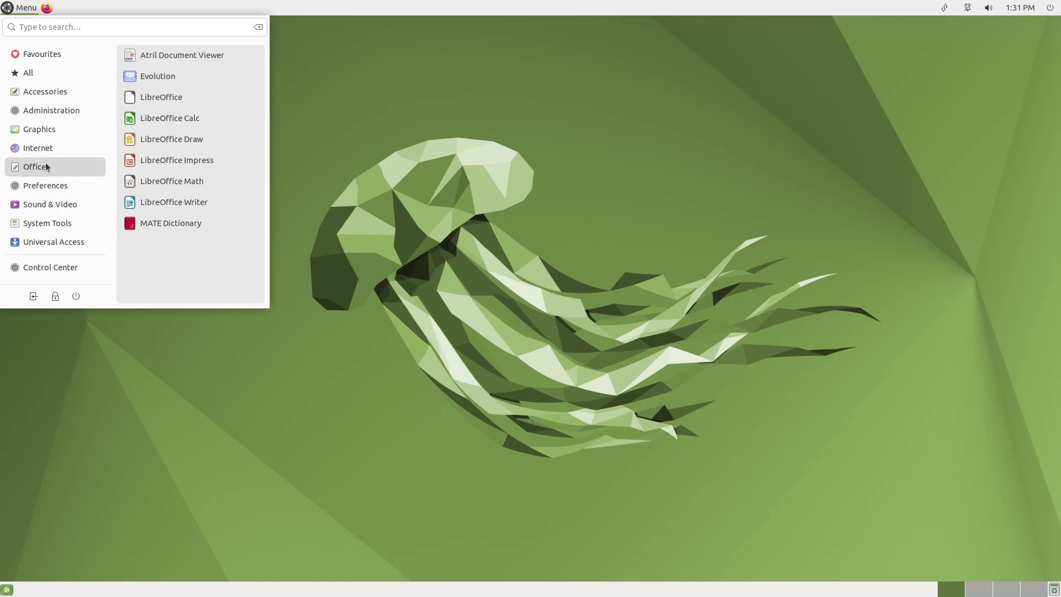
{"action": "mouse_move", "coordinate": [46, 148]}
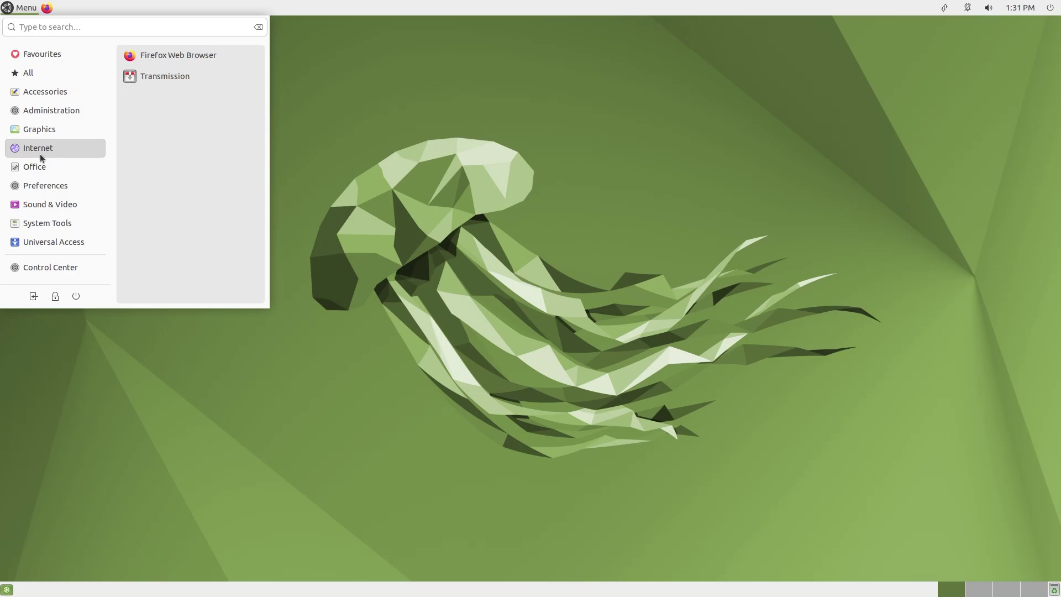
{"action": "left_click", "coordinate": [52, 268]}
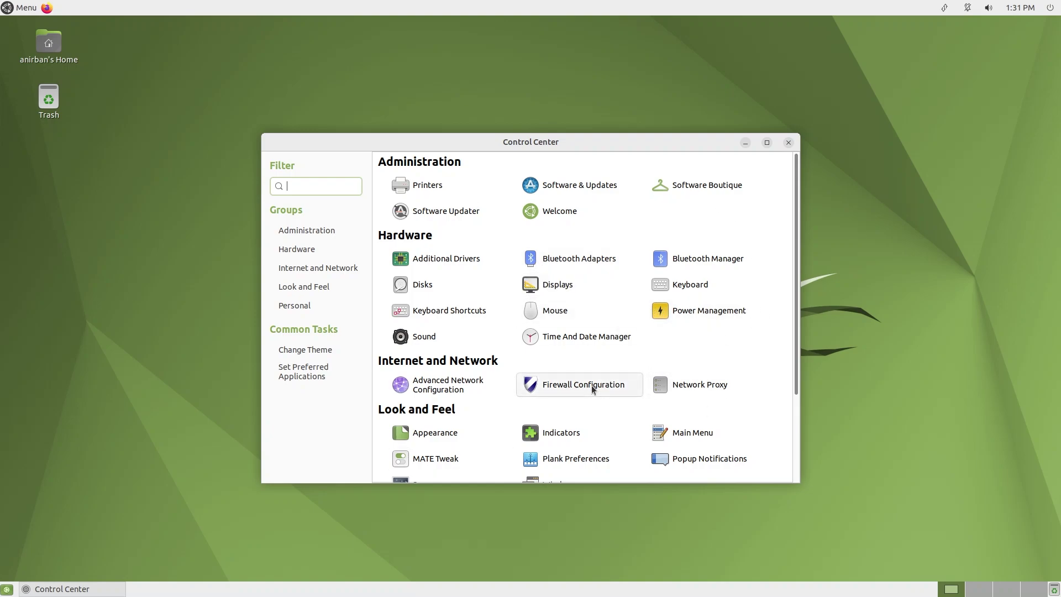
Open Appearance from the Look and Feel section of Control Center.
{"action": "left_click", "coordinate": [426, 433]}
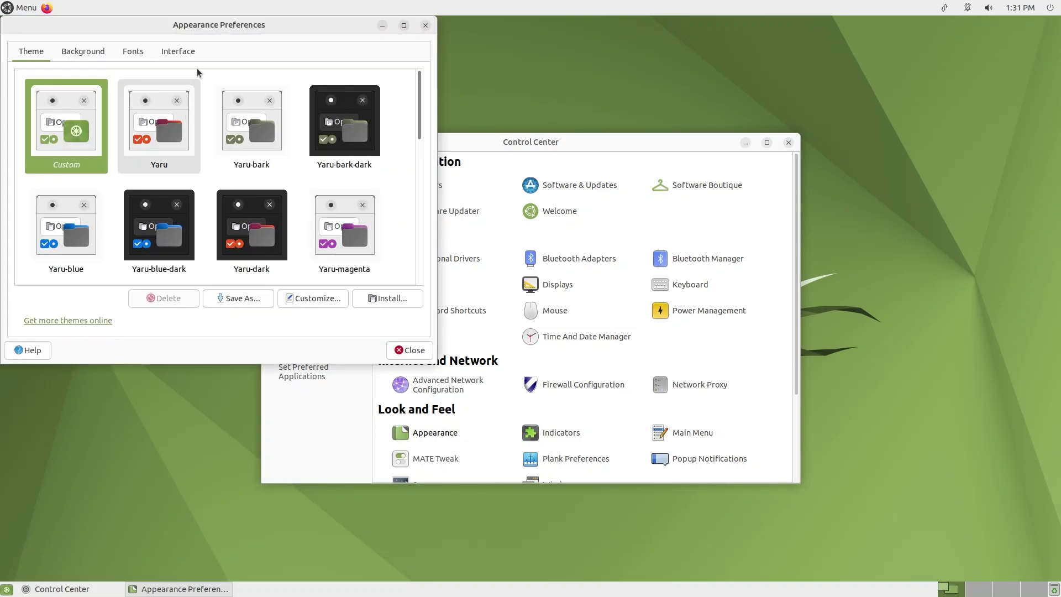
Reposition the Appearance window and look through its Background, Fonts and Interface tabs.
{"action": "left_click_drag", "start_coordinate": [221, 31], "coordinate": [325, 96]}
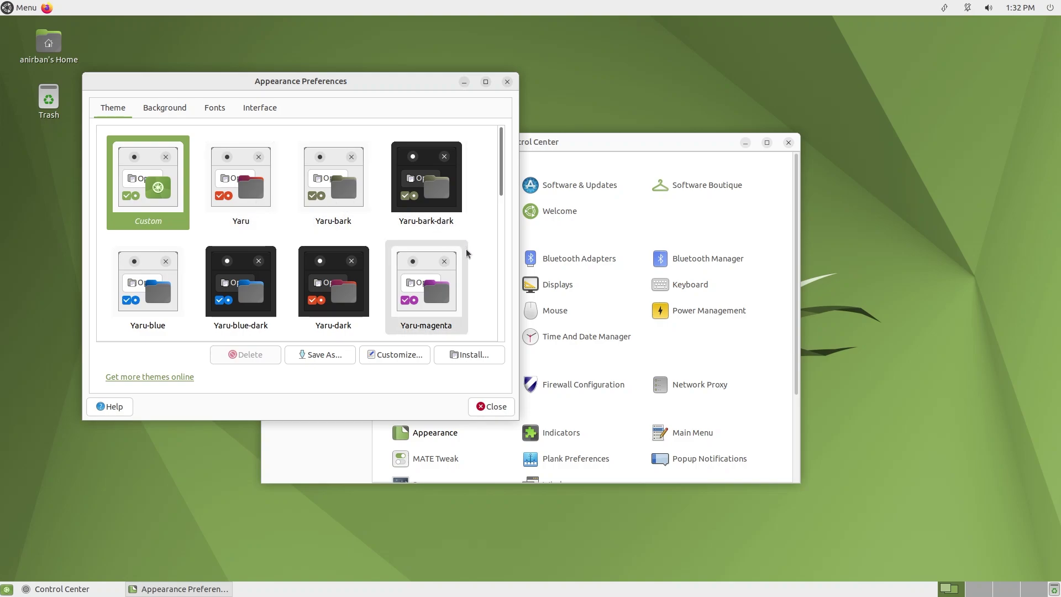
{"action": "scroll", "coordinate": [466, 254], "scroll_direction": "down", "scroll_amount": 5}
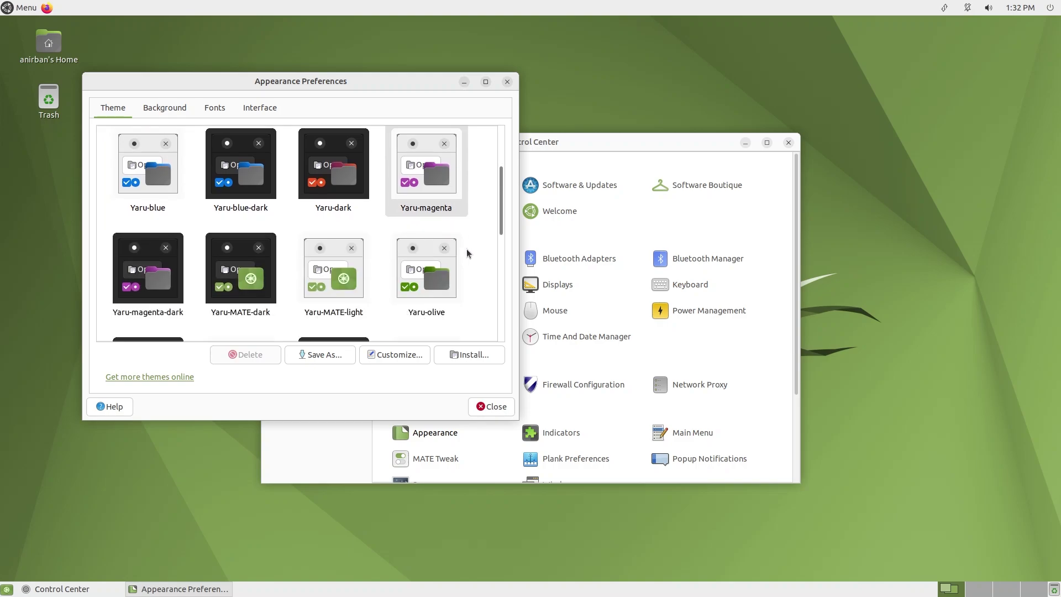
{"action": "scroll", "coordinate": [331, 271], "scroll_direction": "down", "scroll_amount": 3}
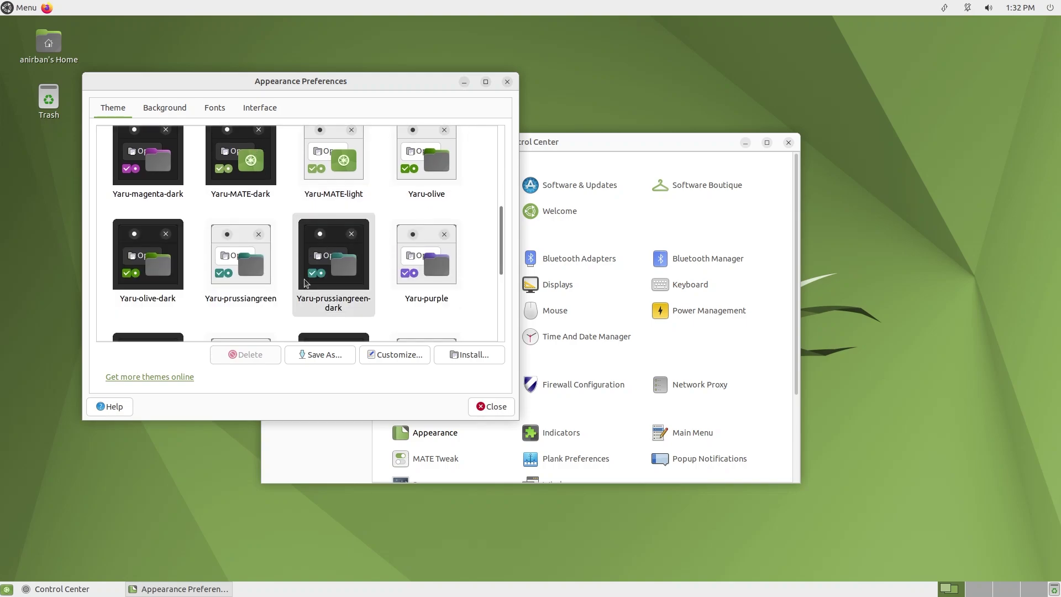
{"action": "scroll", "coordinate": [243, 244], "scroll_direction": "down", "scroll_amount": 1}
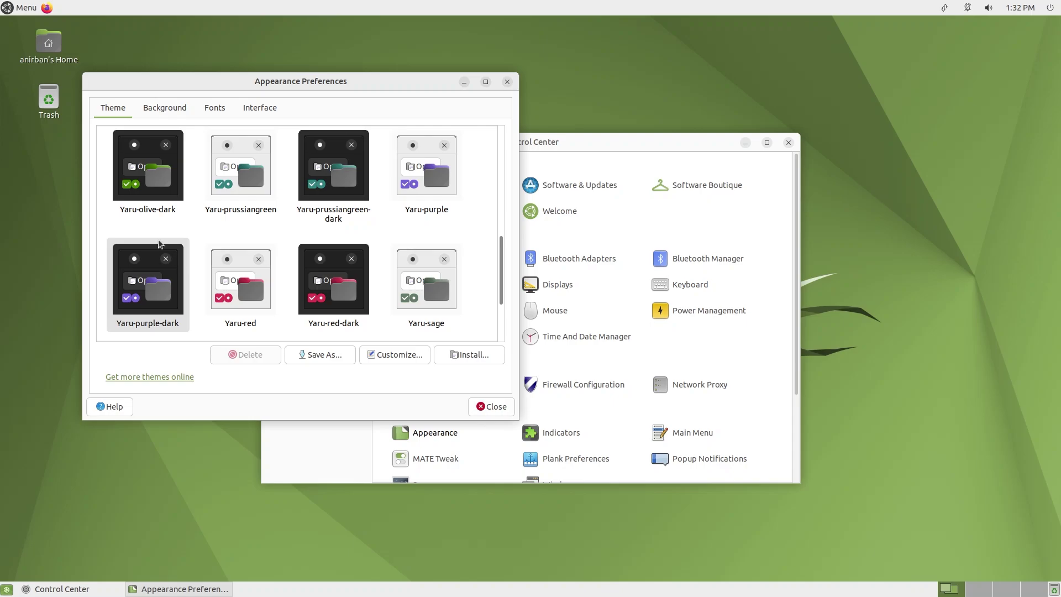
{"action": "left_click", "coordinate": [172, 111]}
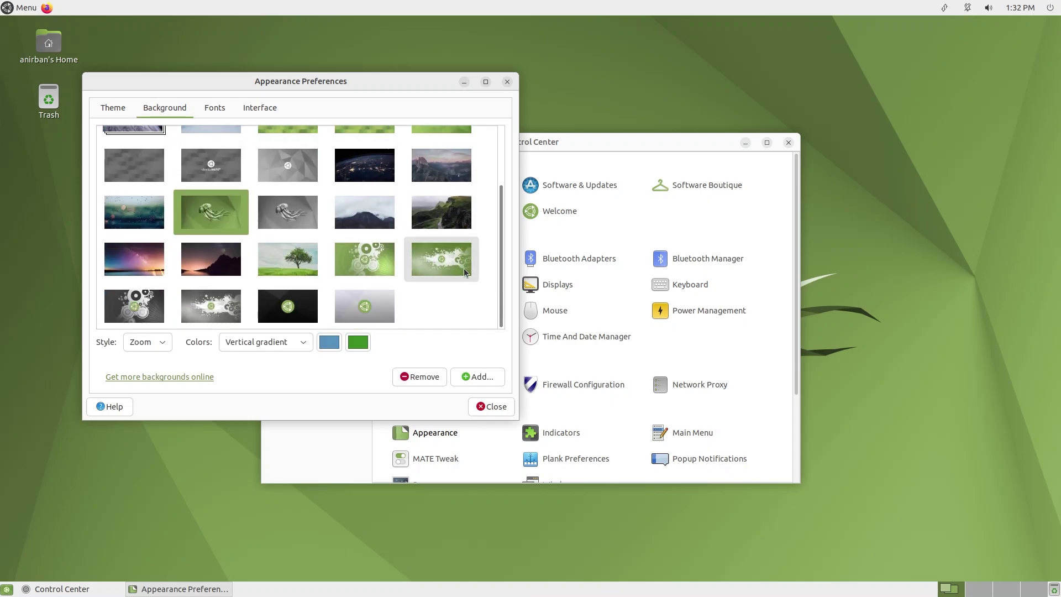
{"action": "scroll", "coordinate": [467, 277], "scroll_direction": "up", "scroll_amount": 3}
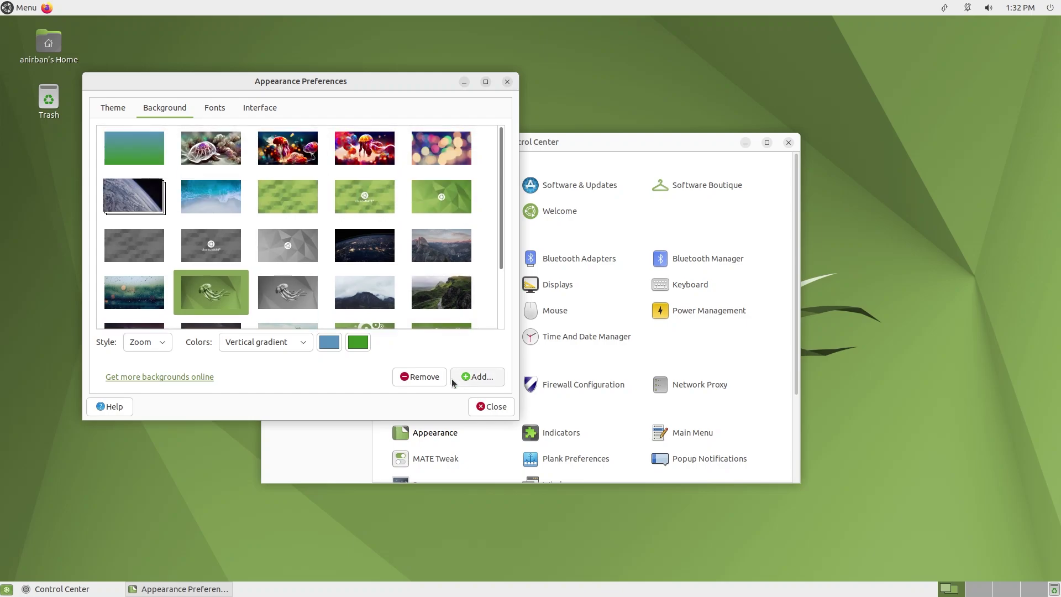
{"action": "left_click", "coordinate": [213, 110]}
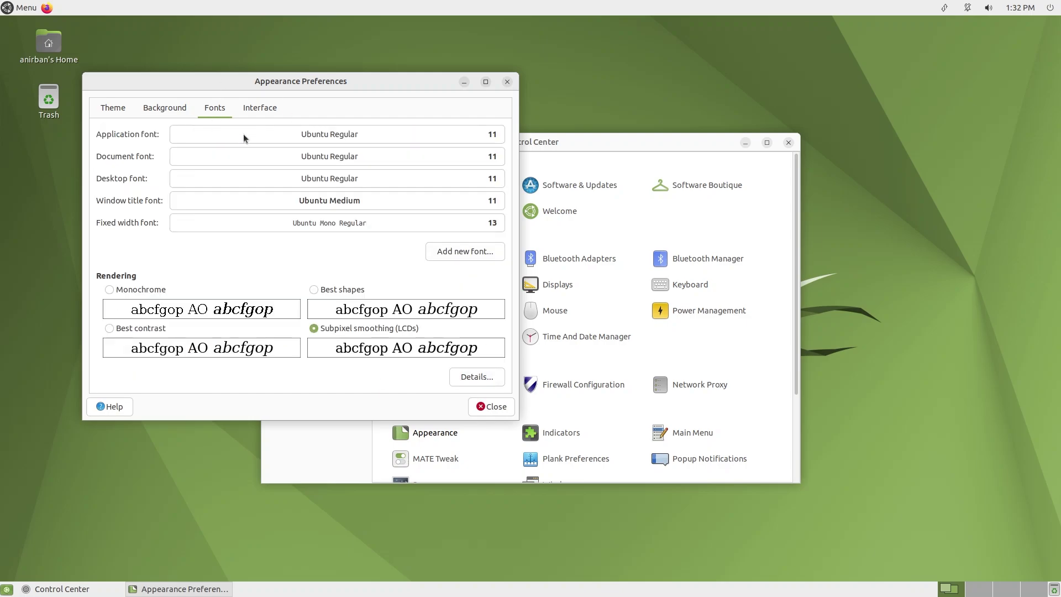
{"action": "left_click", "coordinate": [267, 110]}
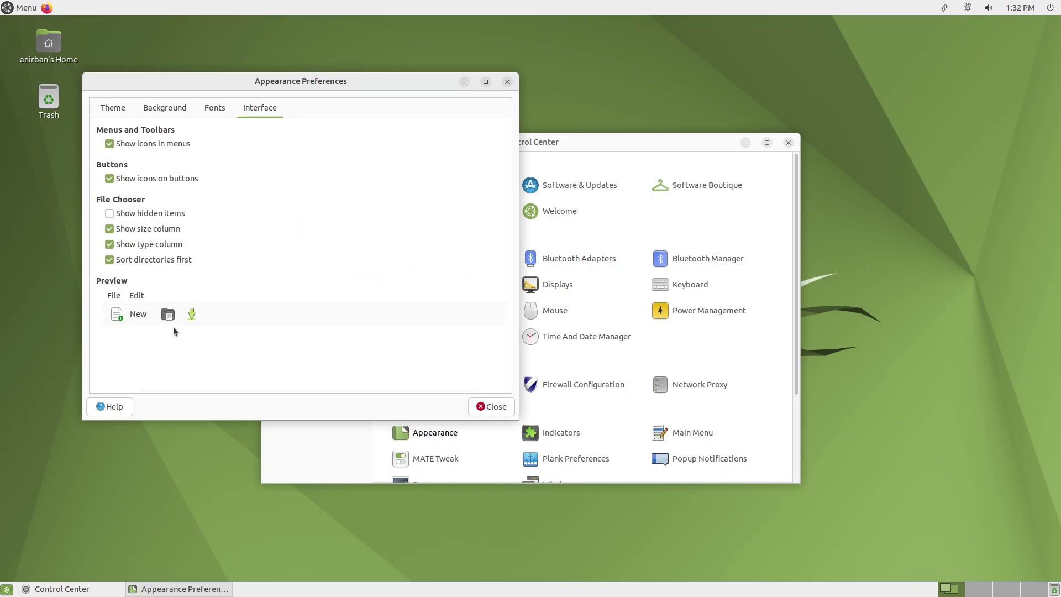
Apply the Yaru-MATE-dark theme and close Appearance Preferences.
{"action": "left_click", "coordinate": [117, 111]}
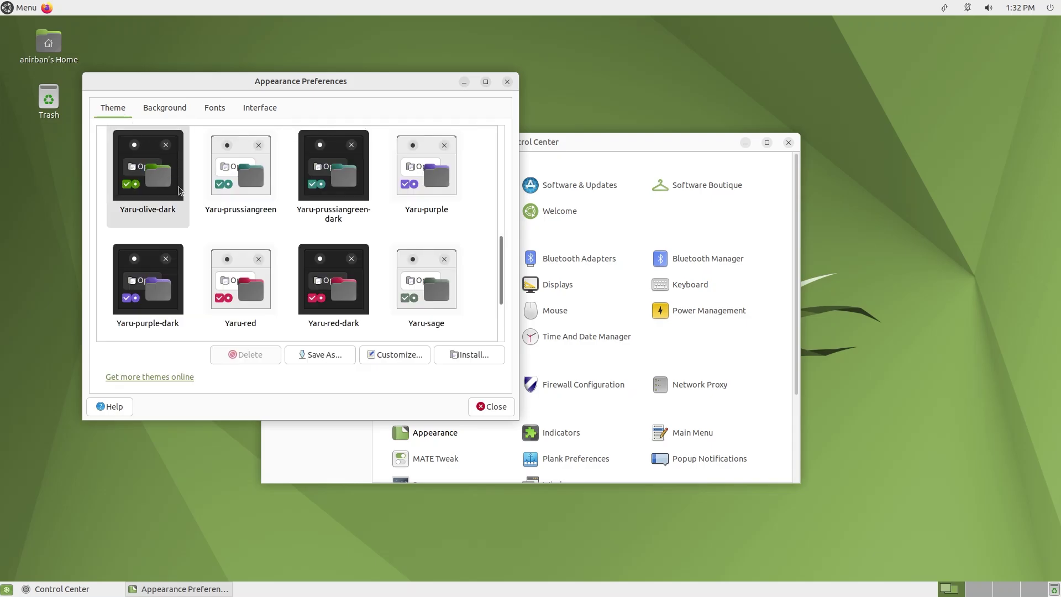
{"action": "scroll", "coordinate": [198, 243], "scroll_direction": "up", "scroll_amount": 4}
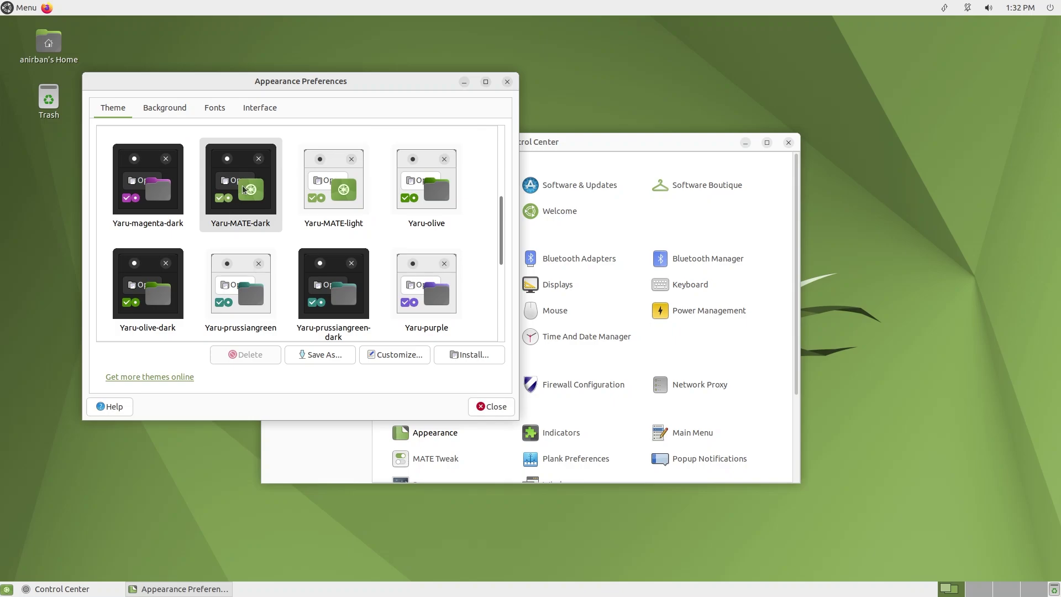
{"action": "left_click", "coordinate": [244, 189]}
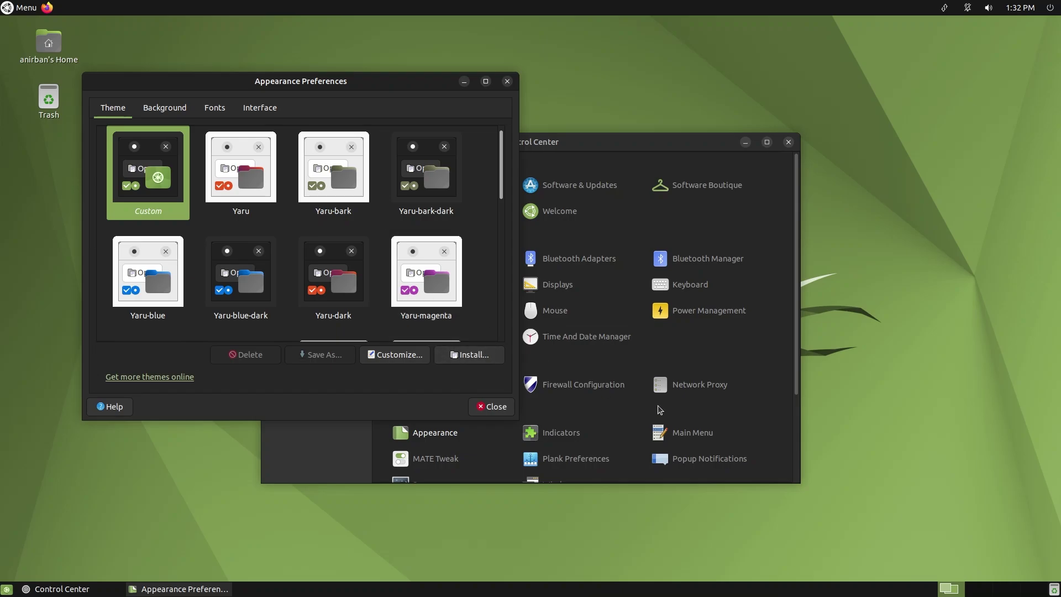
{"action": "left_click", "coordinate": [490, 408]}
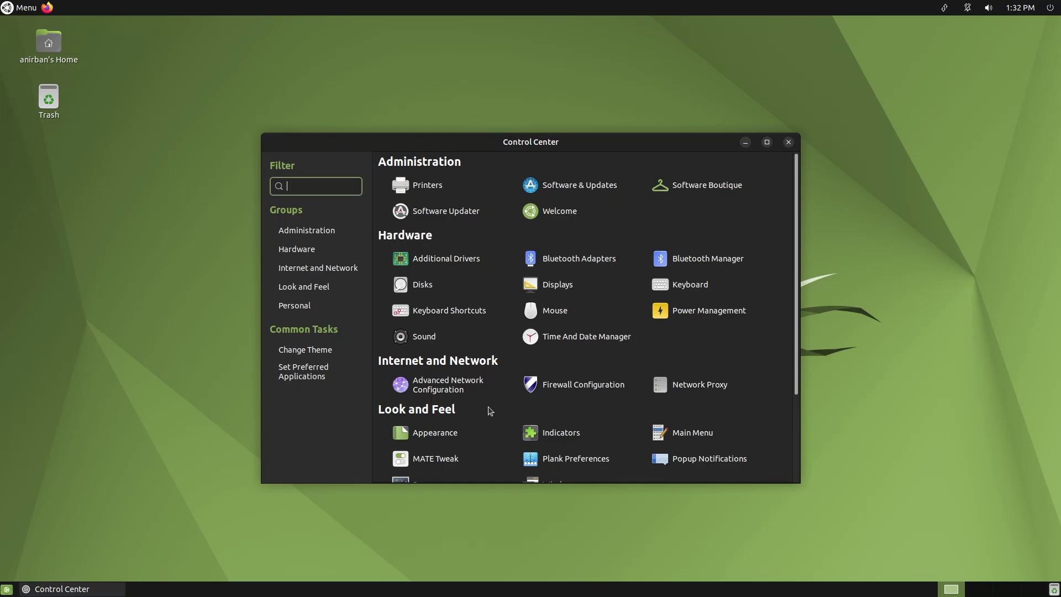
Launch MATE Tweak and view its Windows, then Panel settings showing the Familiar layout.
{"action": "left_click", "coordinate": [442, 459]}
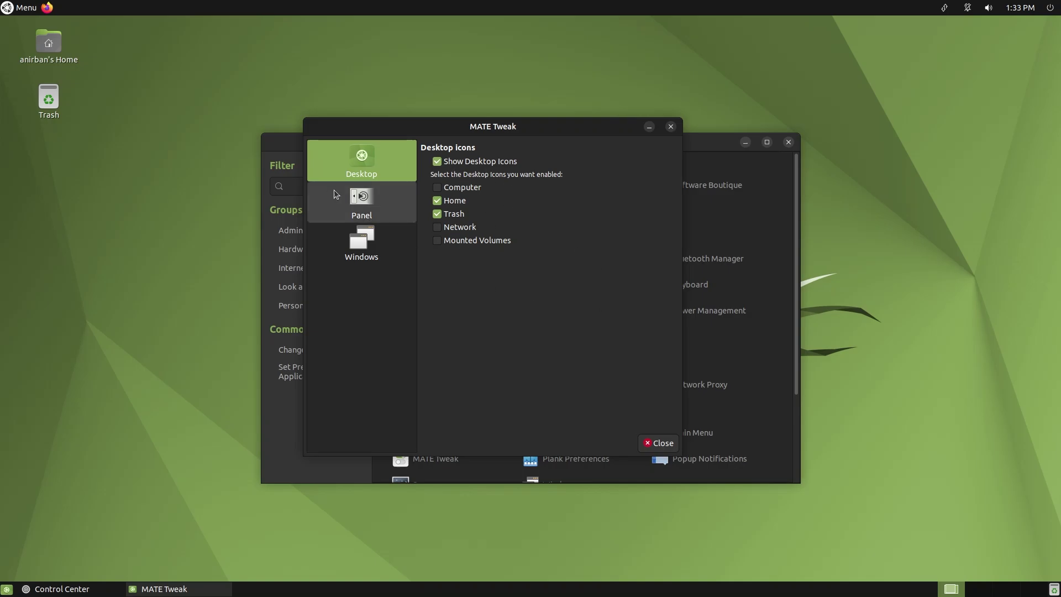
{"action": "left_click", "coordinate": [366, 256]}
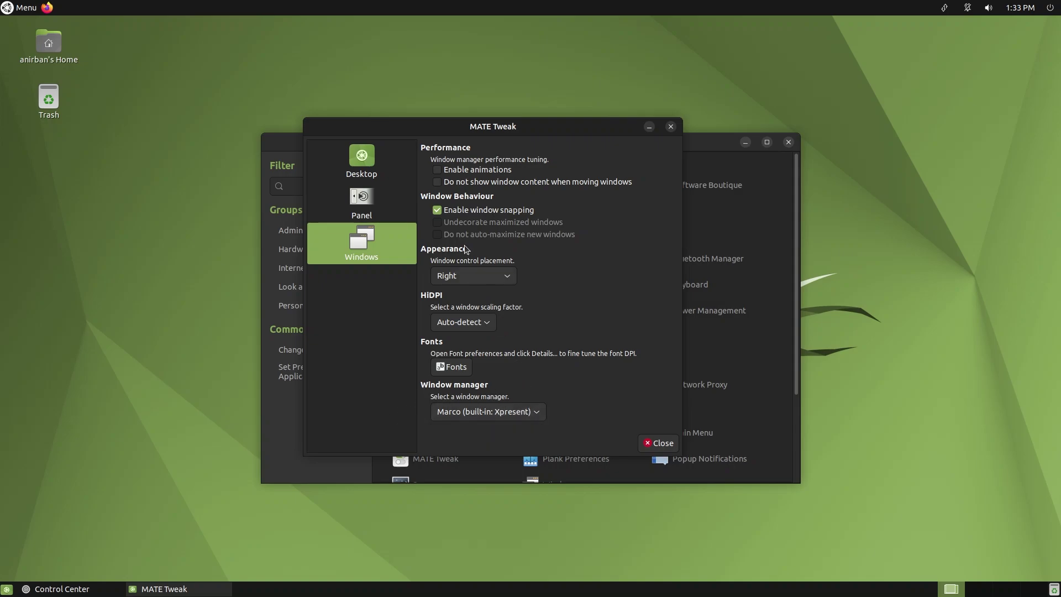
{"action": "left_click", "coordinate": [372, 203]}
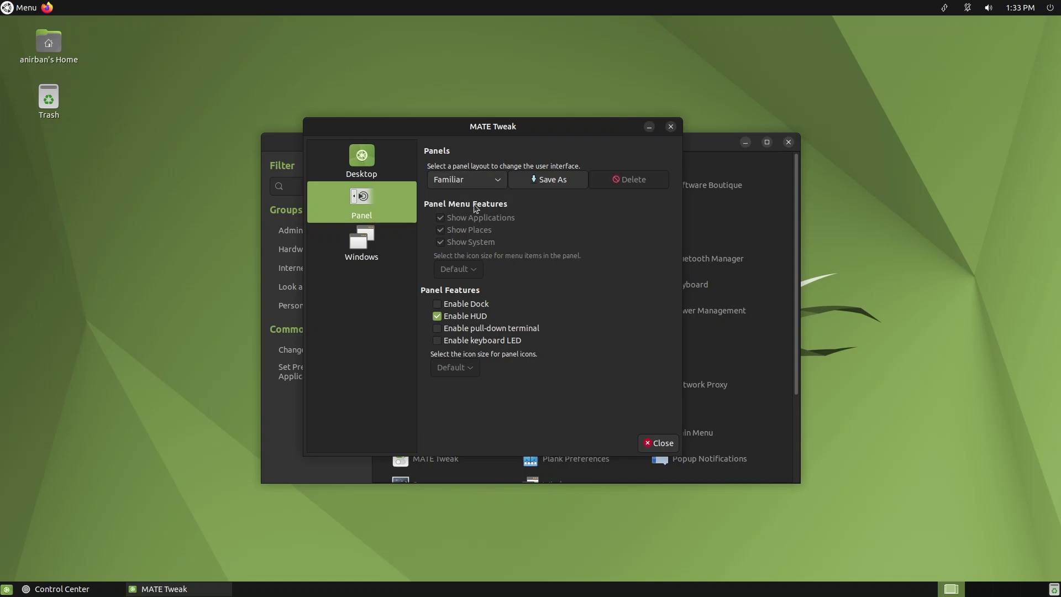
Switch the panel layout to Contemporary and confirm replacing the current layout.
{"action": "mouse_move", "coordinate": [131, 594]}
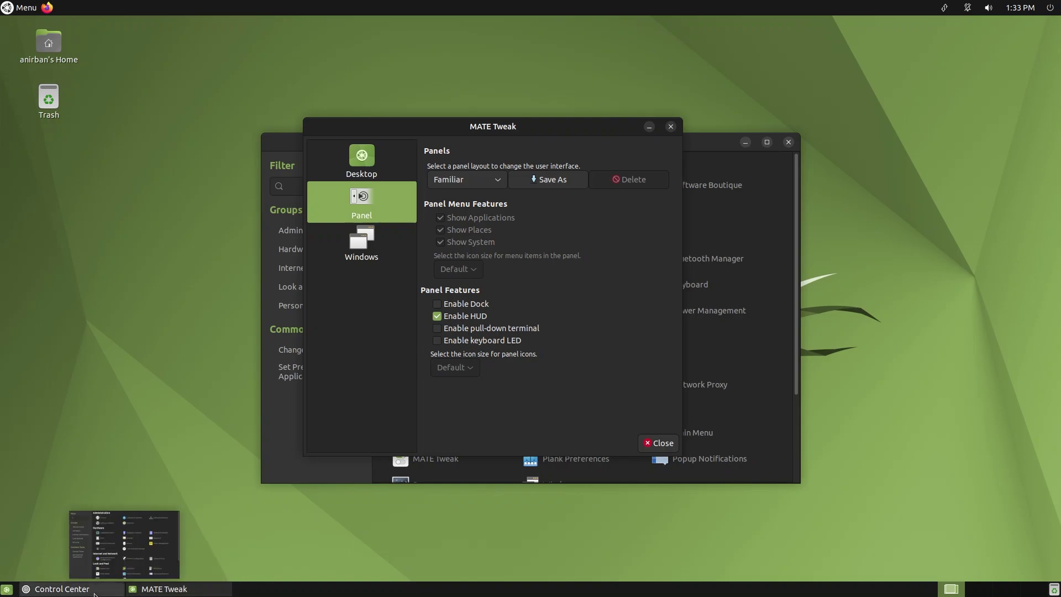
{"action": "mouse_move", "coordinate": [81, 590]}
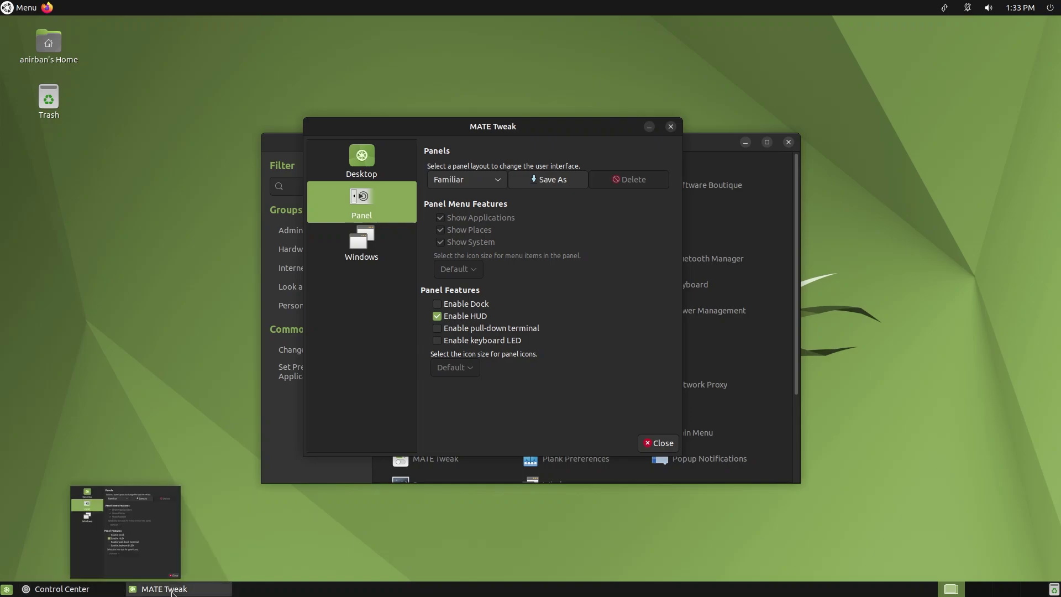
{"action": "mouse_move", "coordinate": [172, 593]}
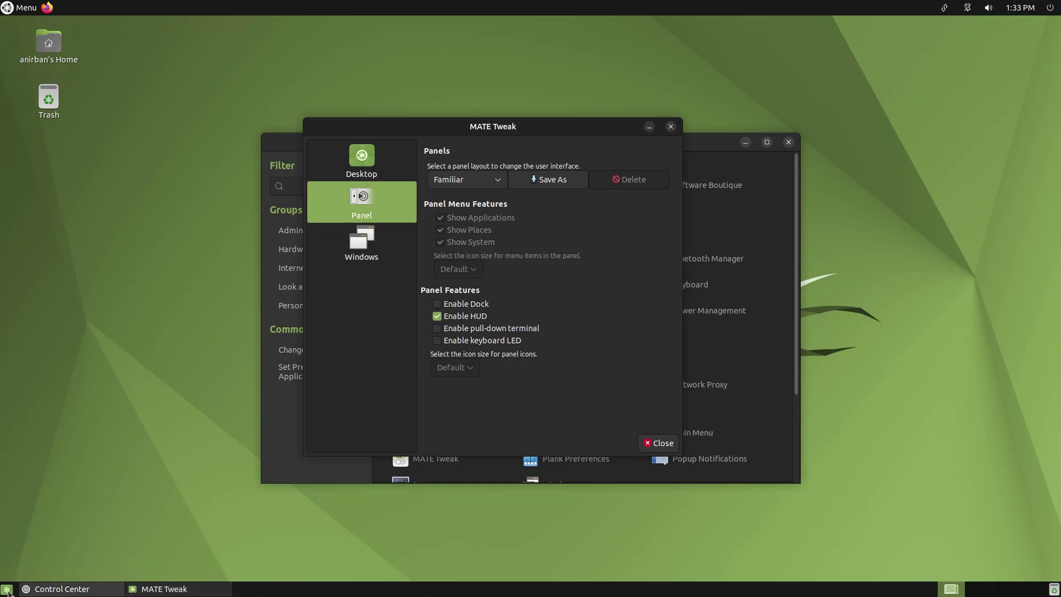
{"action": "mouse_move", "coordinate": [37, 593]}
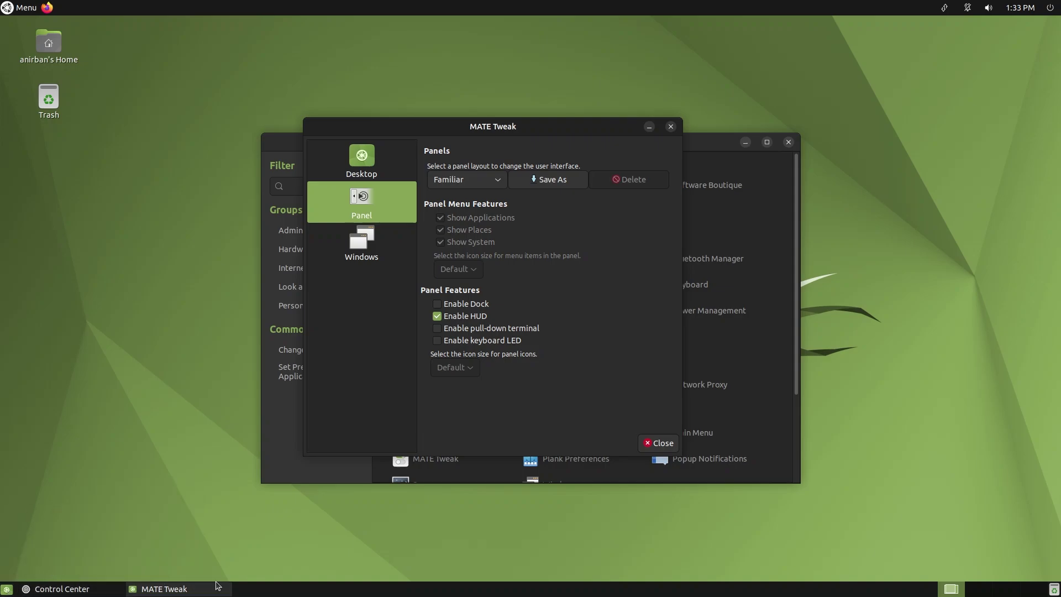
{"action": "left_click", "coordinate": [462, 180]}
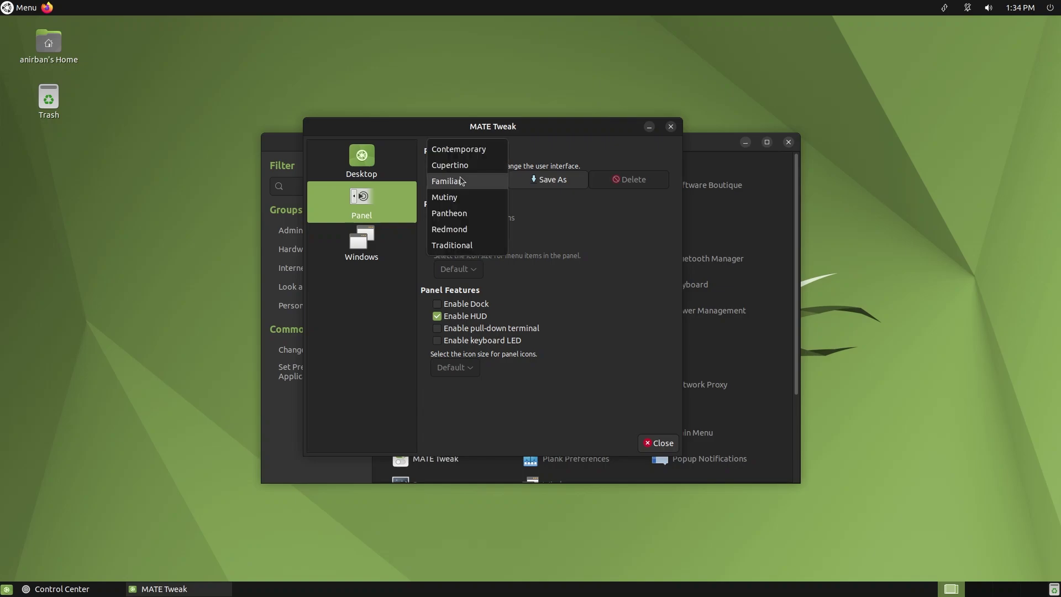
{"action": "left_click", "coordinate": [445, 149]}
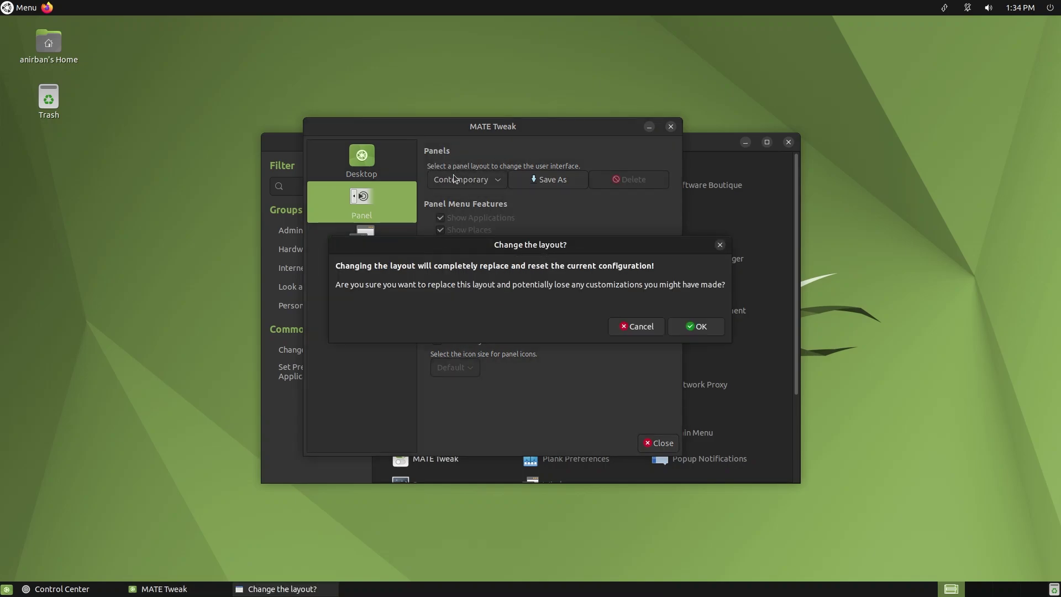
{"action": "left_click", "coordinate": [694, 325]}
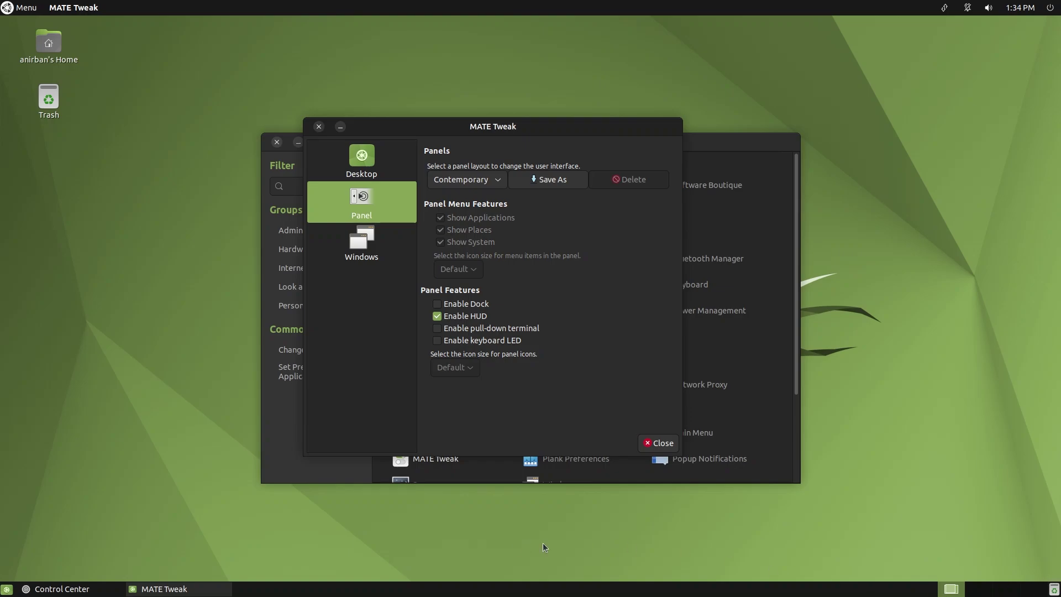
Try the Contemporary application menu, then reopen the panel layout list.
{"action": "left_click", "coordinate": [25, 12]}
{"action": "left_click", "coordinate": [25, 13]}
{"action": "left_click", "coordinate": [475, 185]}
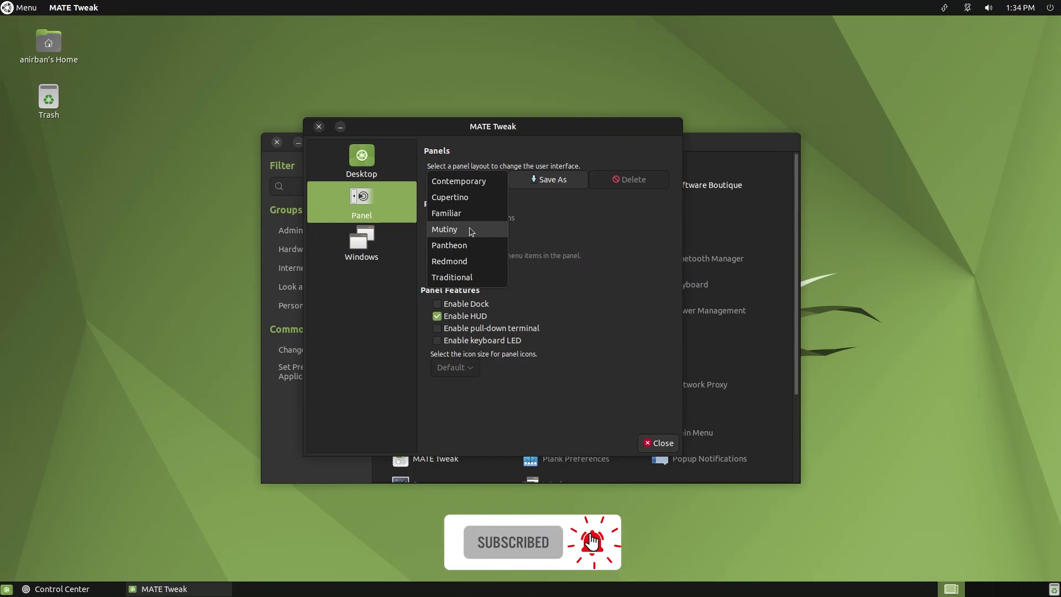
Choose Mutiny, confirm the layout change, and reload the crashed menu applet.
{"action": "left_click", "coordinate": [442, 230]}
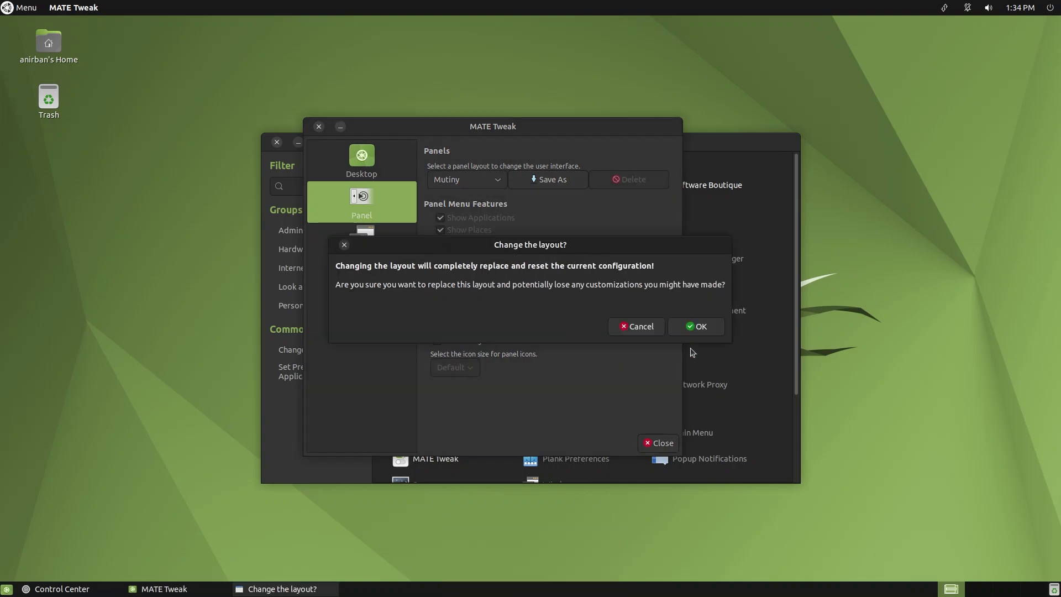
{"action": "left_click", "coordinate": [696, 327]}
{"action": "left_click", "coordinate": [648, 324]}
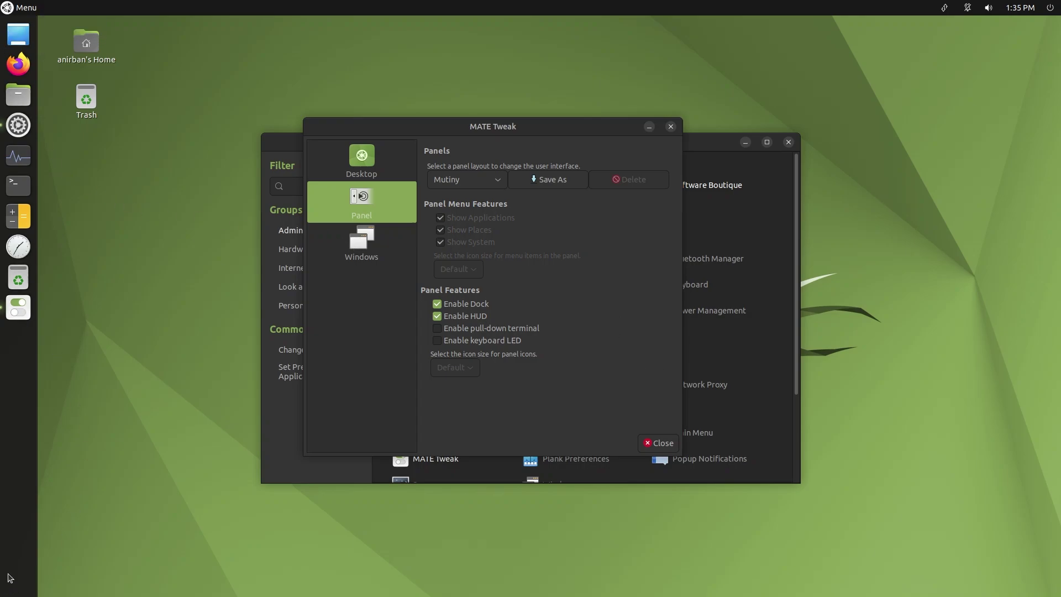
Browse every category in the full-screen application launcher, from All to Favourites, then close it.
{"action": "left_click", "coordinate": [20, 10]}
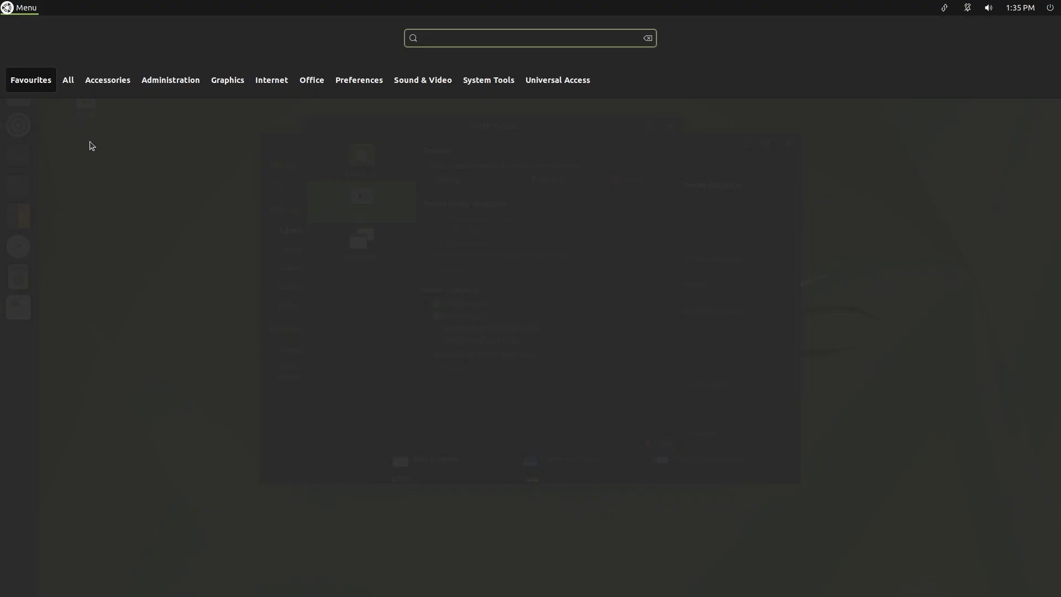
{"action": "left_click", "coordinate": [68, 81]}
{"action": "left_click", "coordinate": [120, 86]}
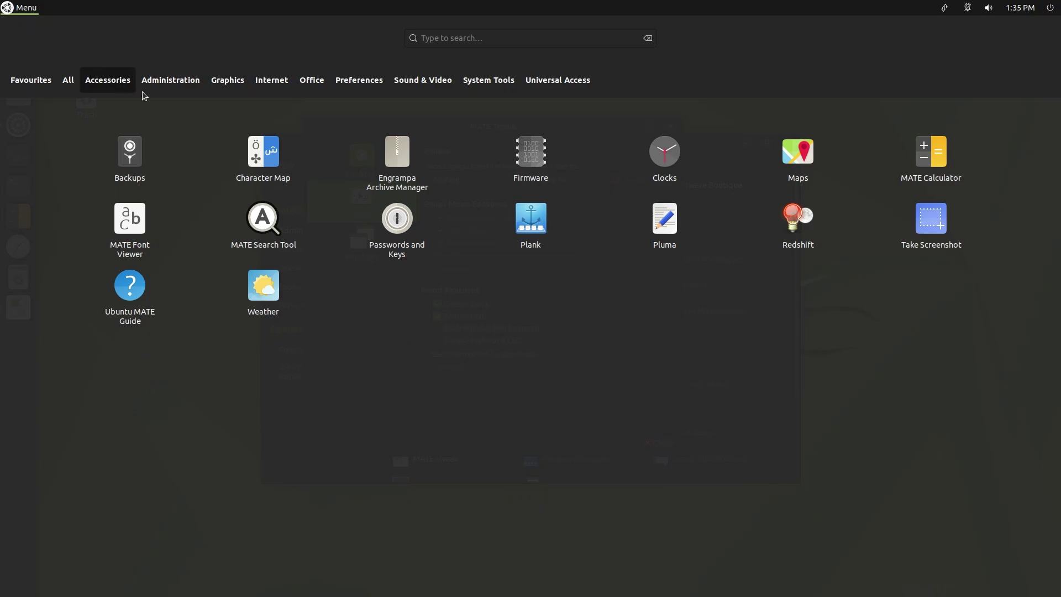
{"action": "left_click", "coordinate": [184, 89]}
{"action": "left_click", "coordinate": [247, 79]}
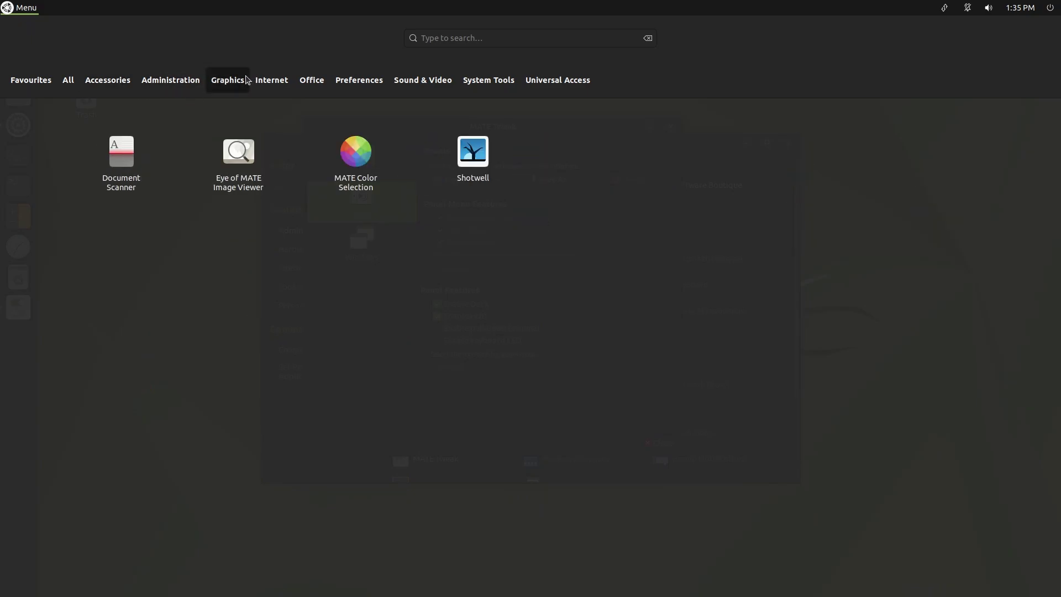
{"action": "left_click", "coordinate": [280, 83]}
{"action": "left_click", "coordinate": [324, 83]}
{"action": "left_click", "coordinate": [365, 84]}
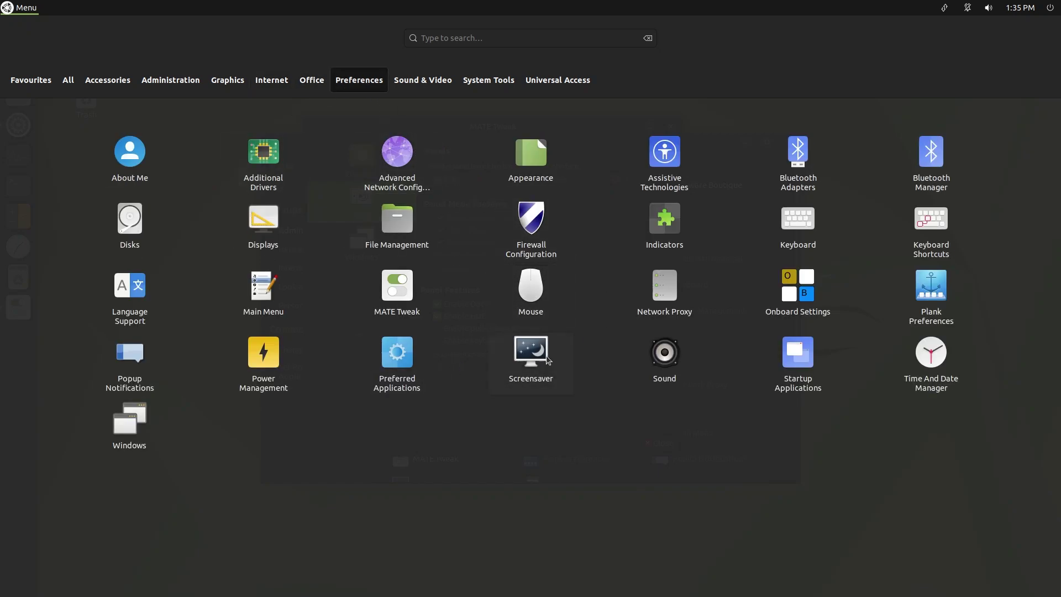
{"action": "left_click", "coordinate": [419, 88]}
{"action": "left_click", "coordinate": [524, 88]}
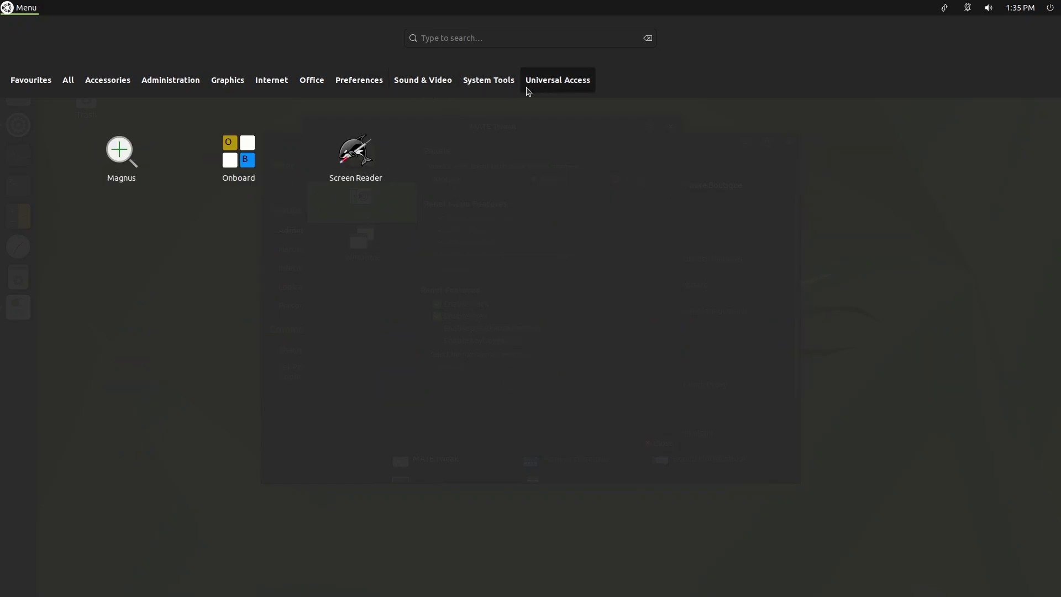
{"action": "left_click", "coordinate": [489, 83]}
{"action": "left_click", "coordinate": [29, 78]}
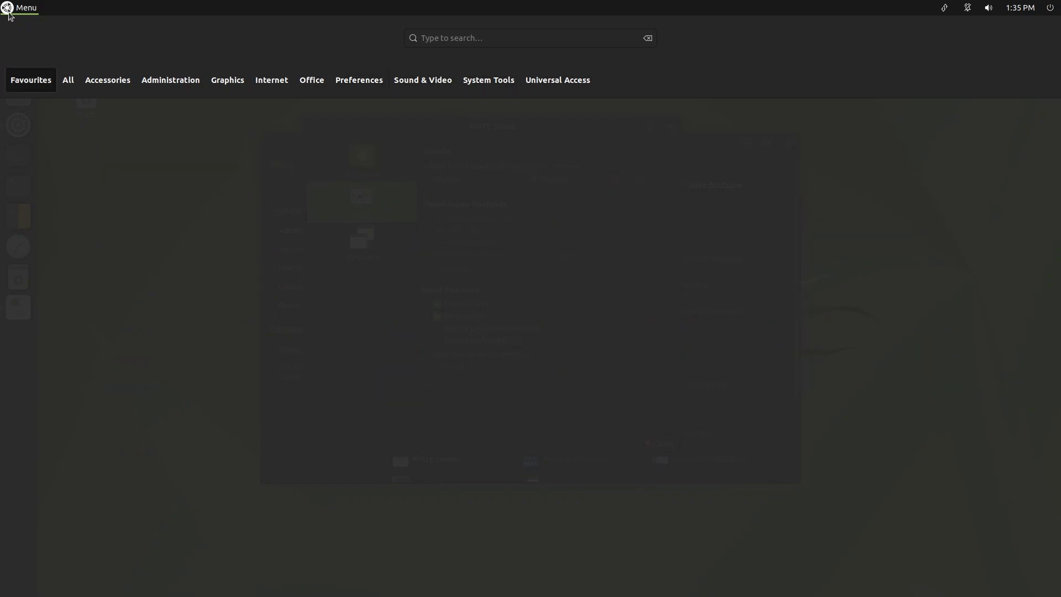
{"action": "left_click", "coordinate": [8, 12]}
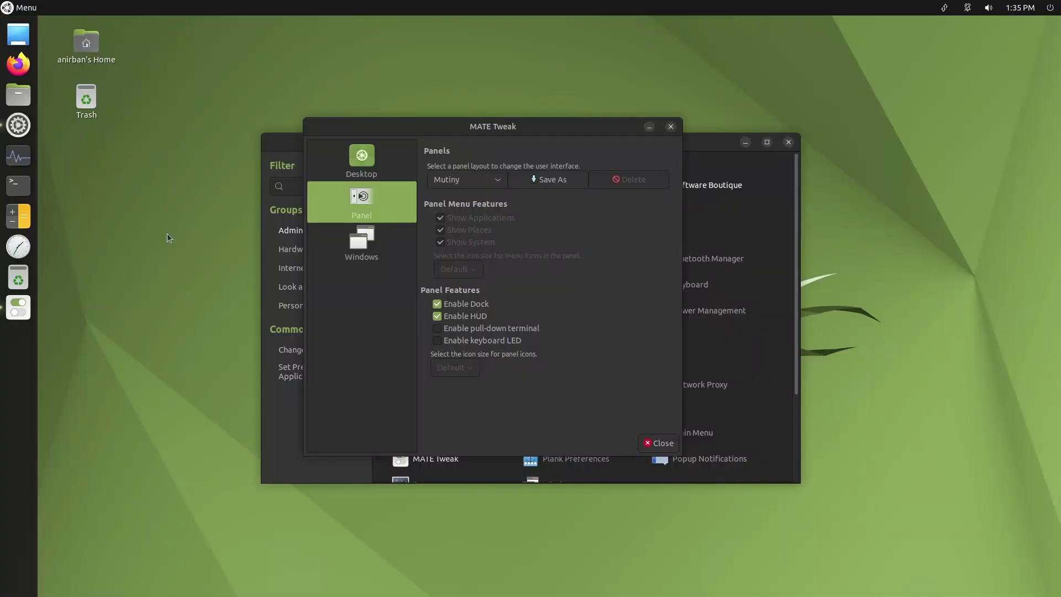
Switch the panel layout to Pantheon and confirm.
{"action": "left_click", "coordinate": [481, 178]}
{"action": "left_click", "coordinate": [471, 197]}
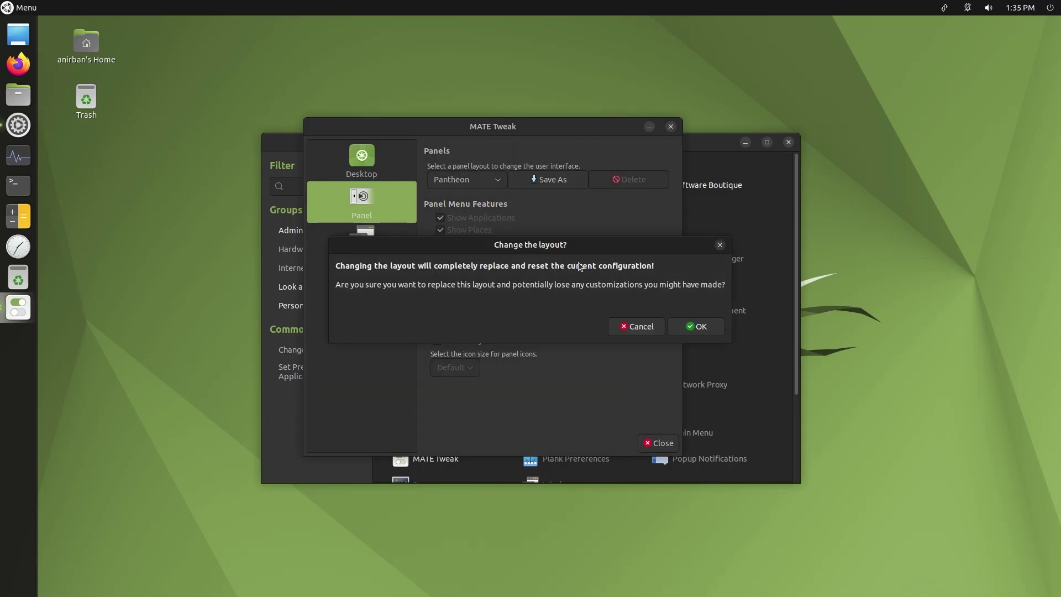
{"action": "left_click", "coordinate": [635, 325]}
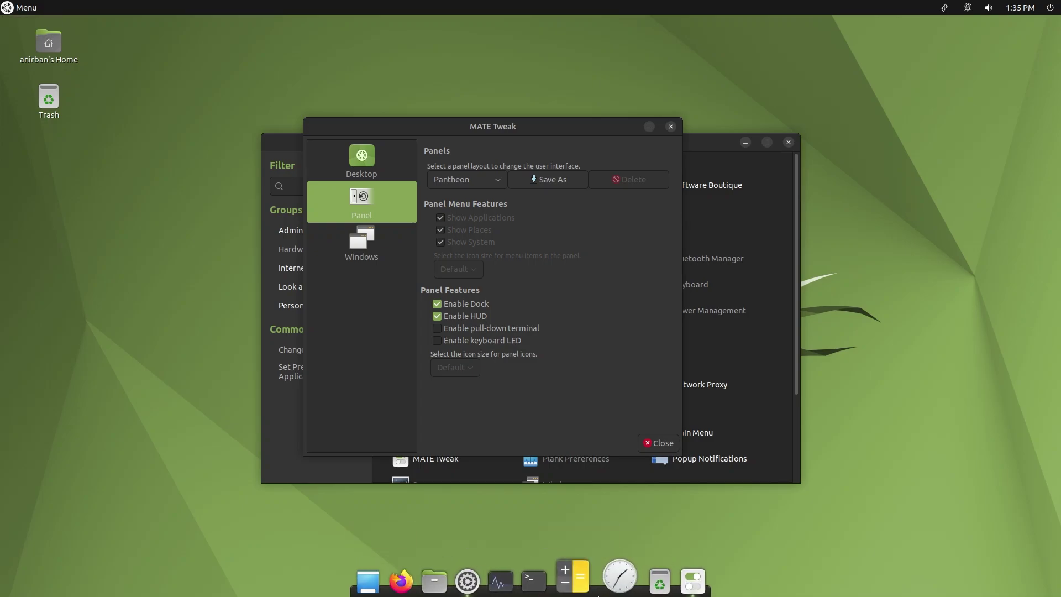
Open Plank dock preferences, review Behaviour and Docklets settings, then close them.
{"action": "right_click", "coordinate": [597, 596]}
{"action": "key", "text": "Escape"}
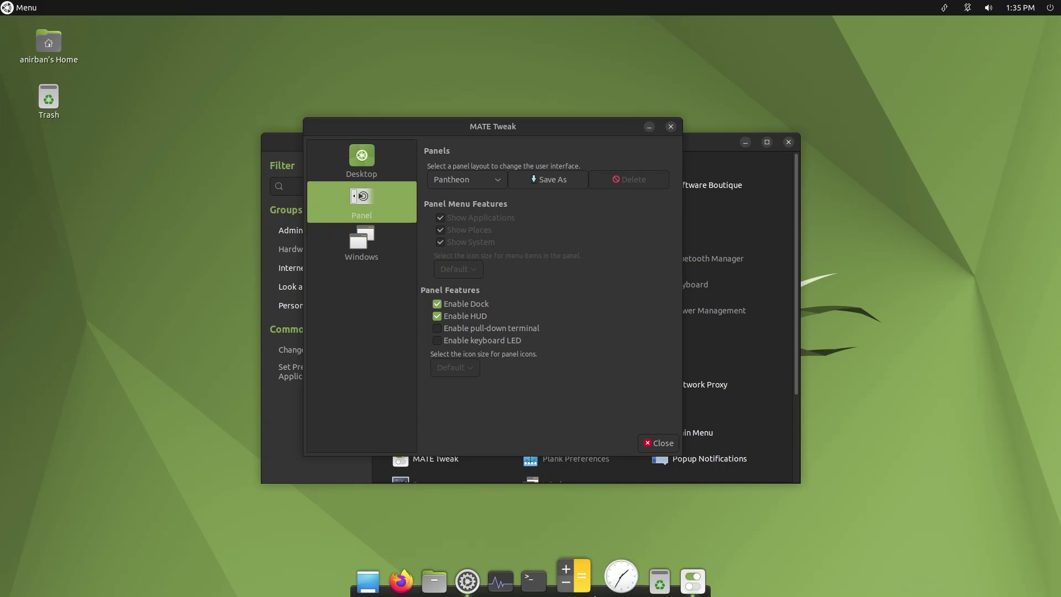
{"action": "right_click", "coordinate": [600, 586], "text": "ctrl"}
{"action": "left_click", "coordinate": [625, 552]}
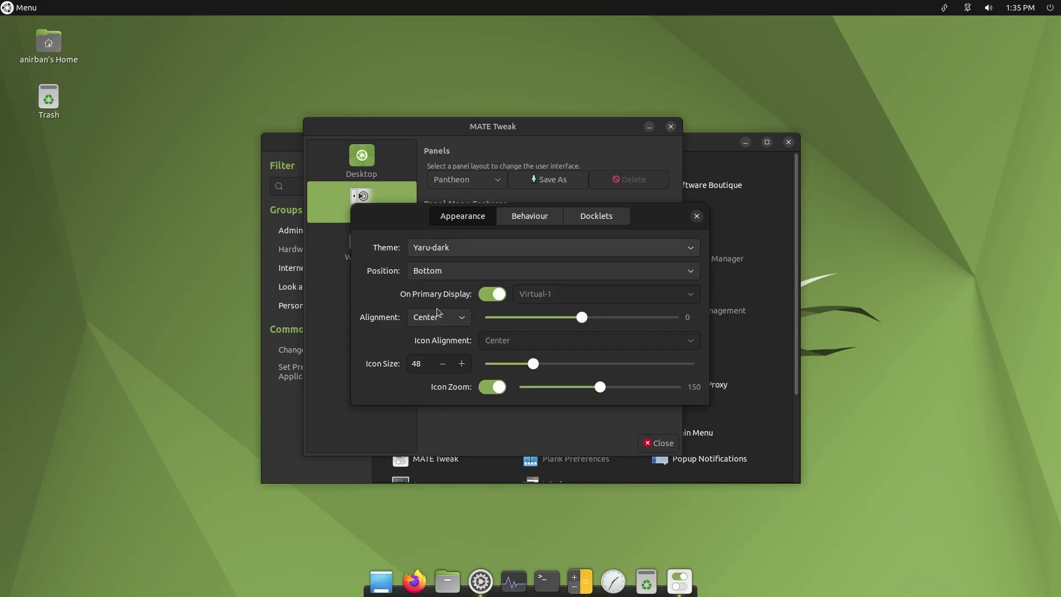
{"action": "left_click", "coordinate": [521, 223]}
{"action": "left_click", "coordinate": [594, 222]}
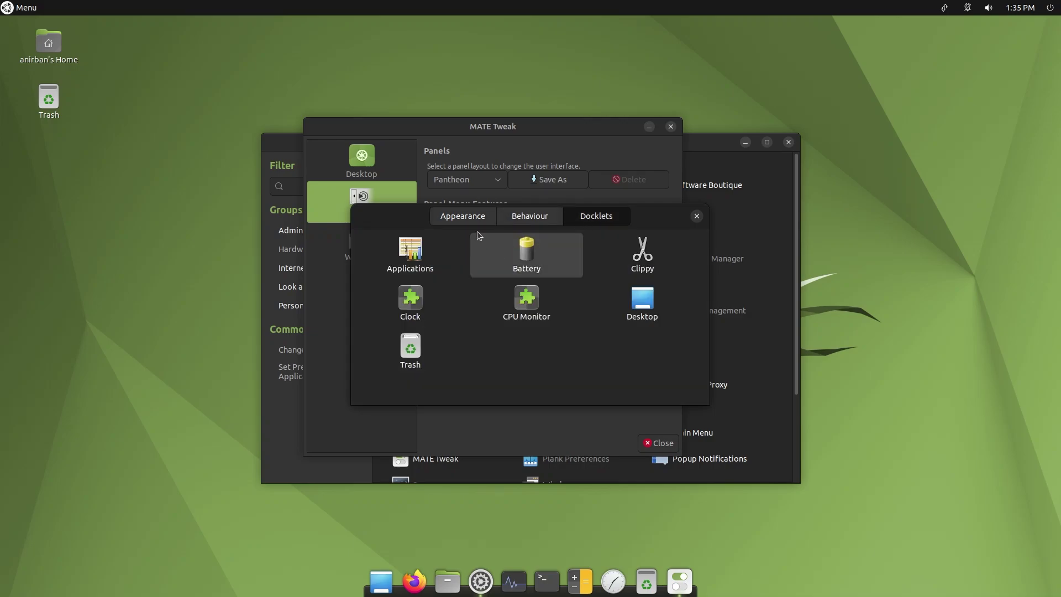
{"action": "left_click", "coordinate": [463, 224]}
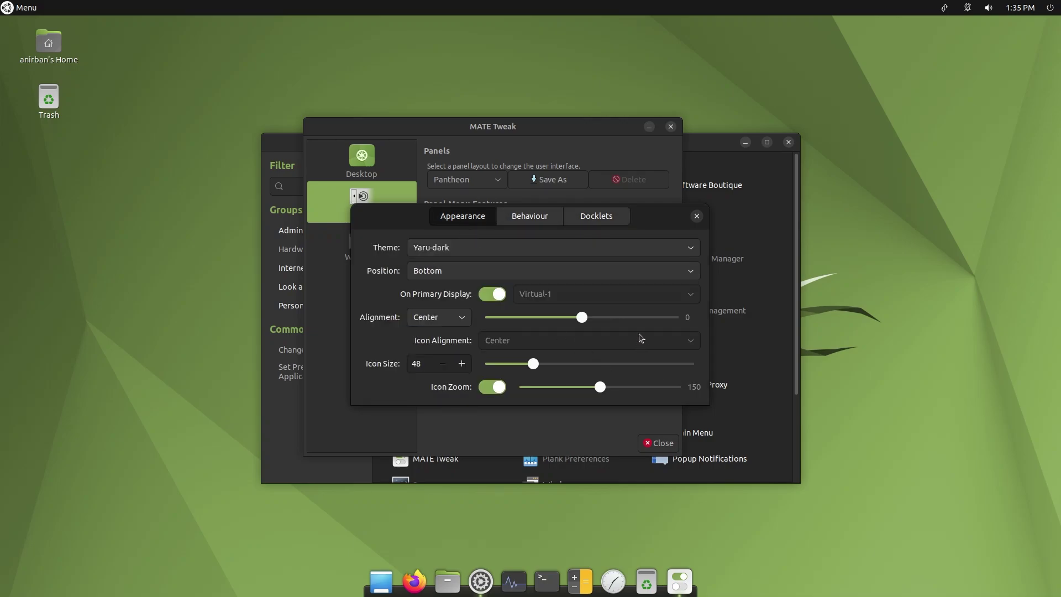
{"action": "left_click", "coordinate": [697, 217]}
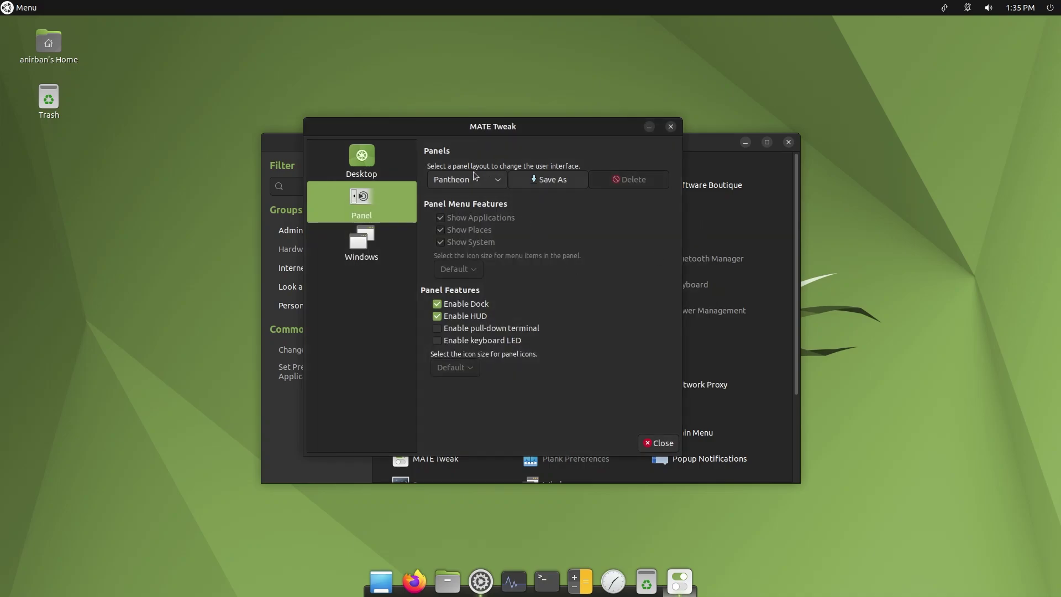
Apply the Redmond panel layout and check its bottom-left application menu.
{"action": "left_click", "coordinate": [485, 182]}
{"action": "left_click", "coordinate": [486, 197]}
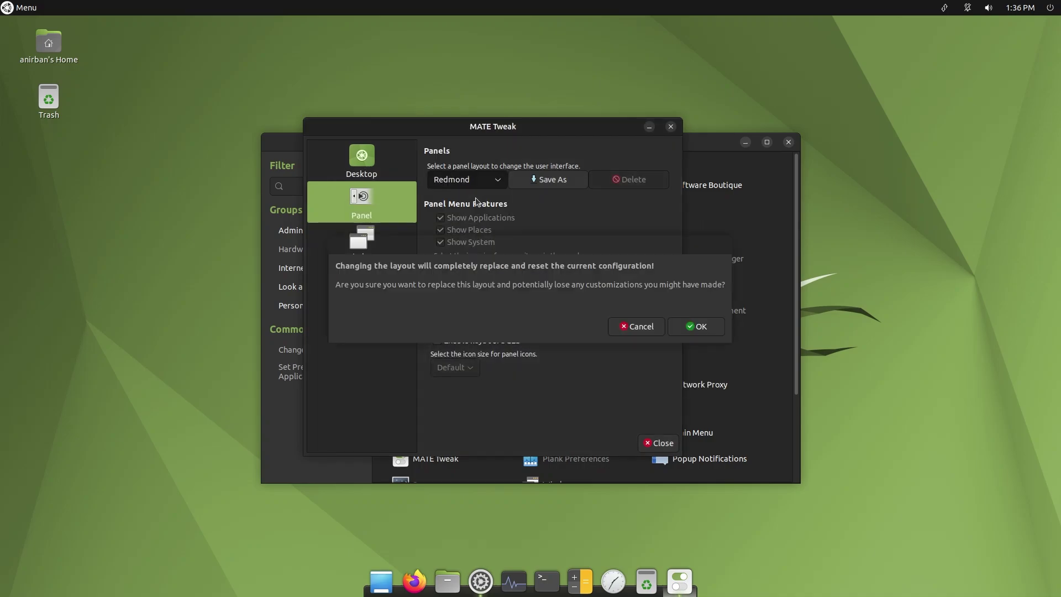
{"action": "left_click", "coordinate": [690, 329]}
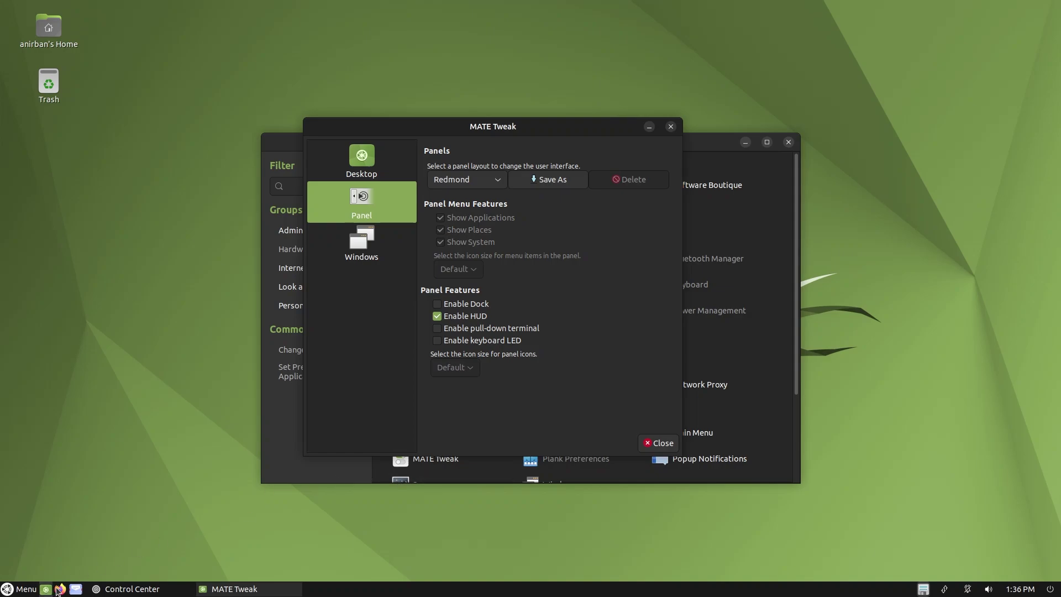
{"action": "left_click", "coordinate": [25, 591]}
{"action": "left_click", "coordinate": [25, 590]}
Select the Traditional layout from the panel layout list.
{"action": "mouse_move", "coordinate": [226, 591]}
{"action": "left_click", "coordinate": [475, 182]}
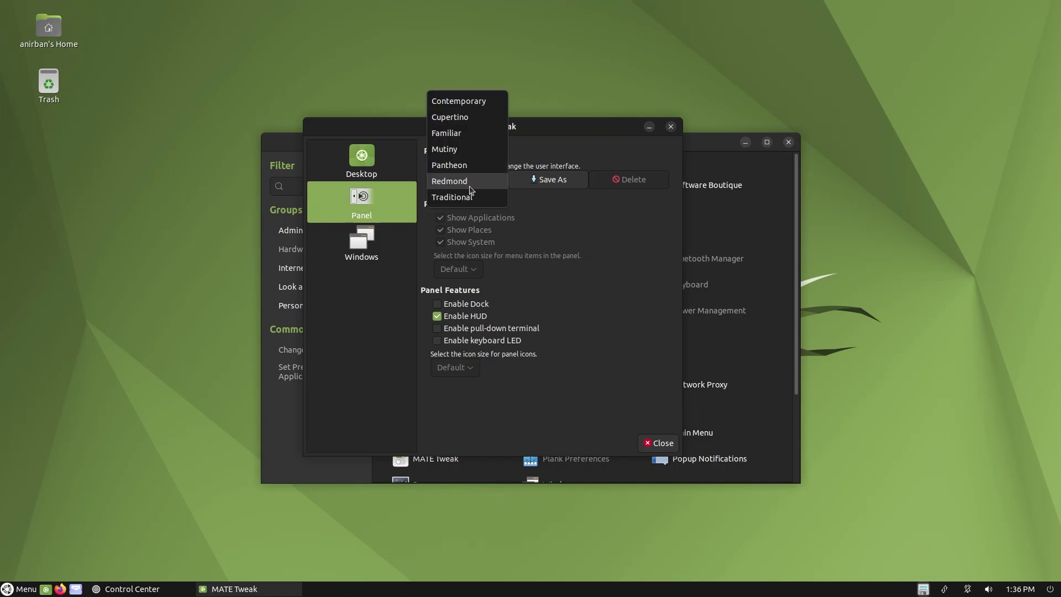
{"action": "left_click", "coordinate": [465, 199]}
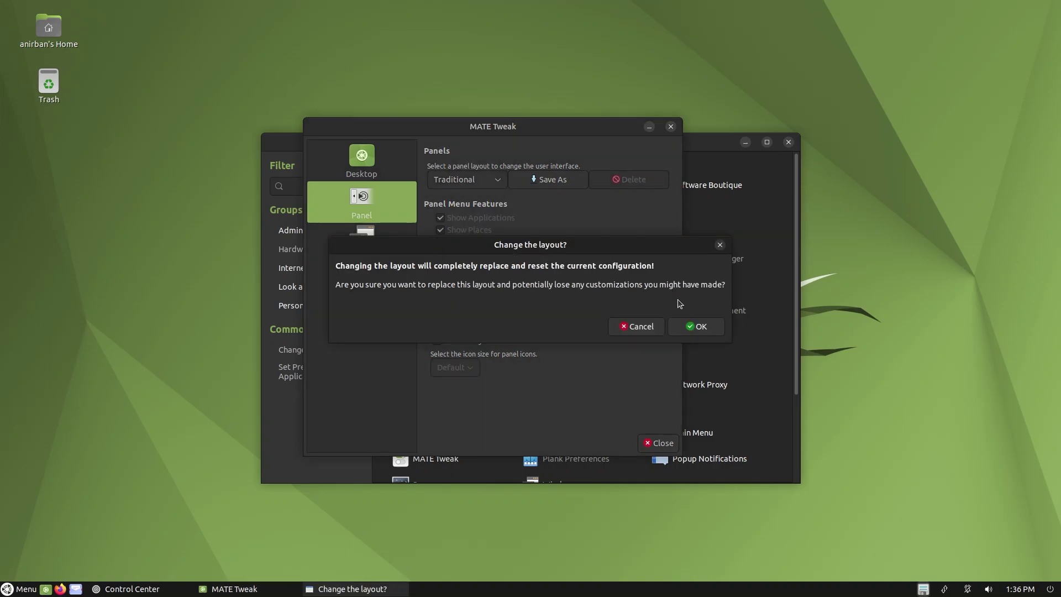
Confirm the Traditional layout, then browse the top panel's Applications, Places and System menus.
{"action": "left_click", "coordinate": [694, 327]}
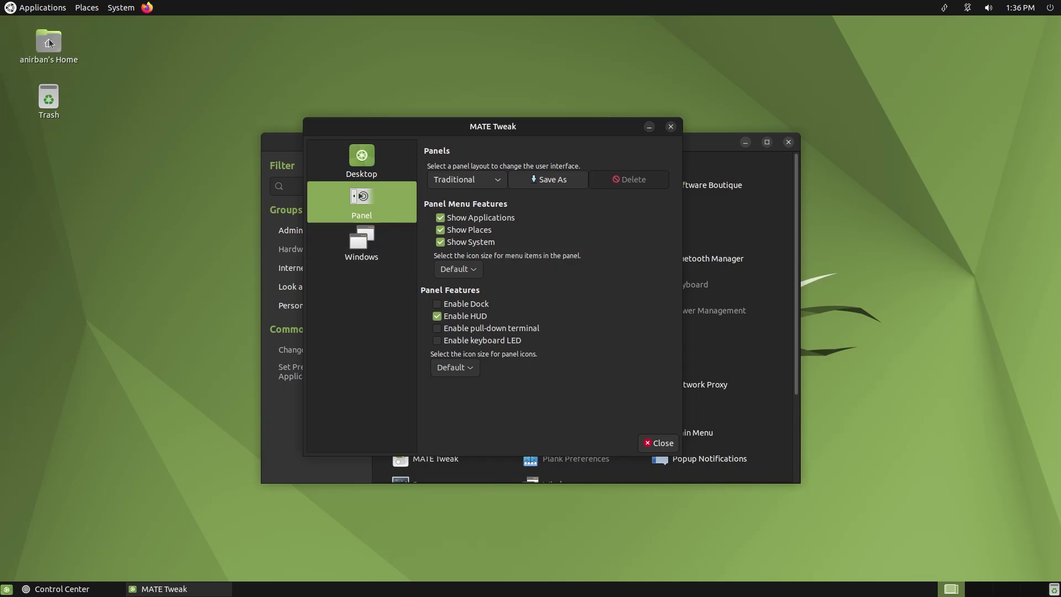
{"action": "left_click", "coordinate": [29, 8]}
{"action": "mouse_move", "coordinate": [29, 26]}
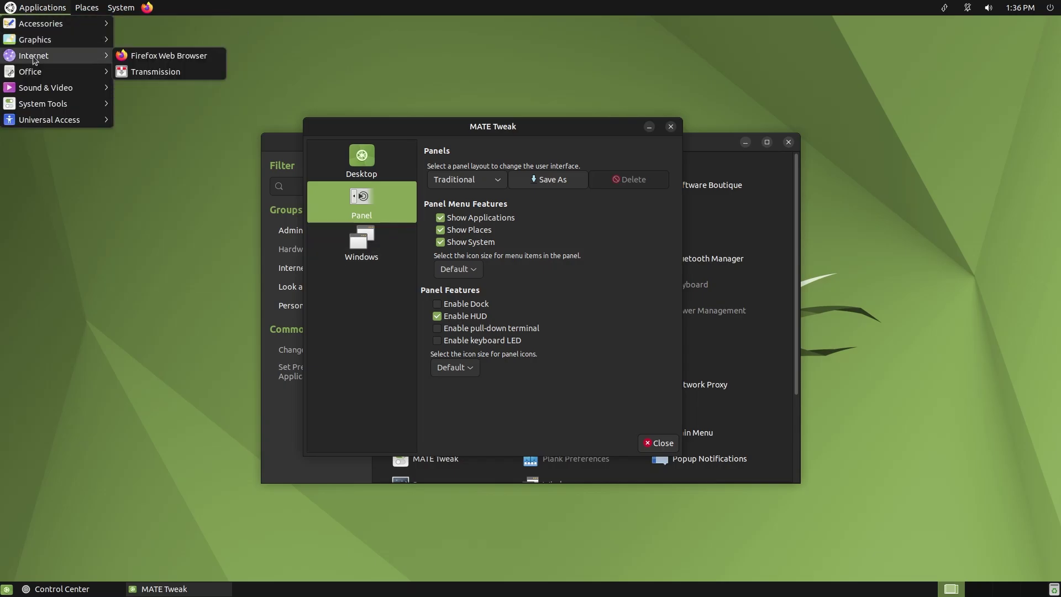
{"action": "mouse_move", "coordinate": [38, 77]}
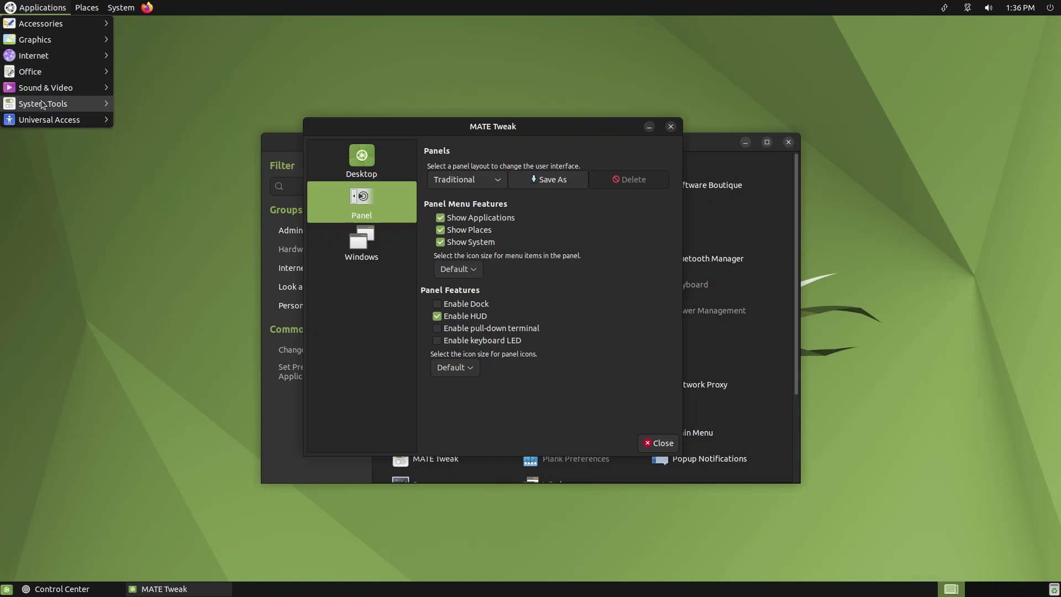
{"action": "mouse_move", "coordinate": [44, 106]}
{"action": "mouse_move", "coordinate": [86, 11]}
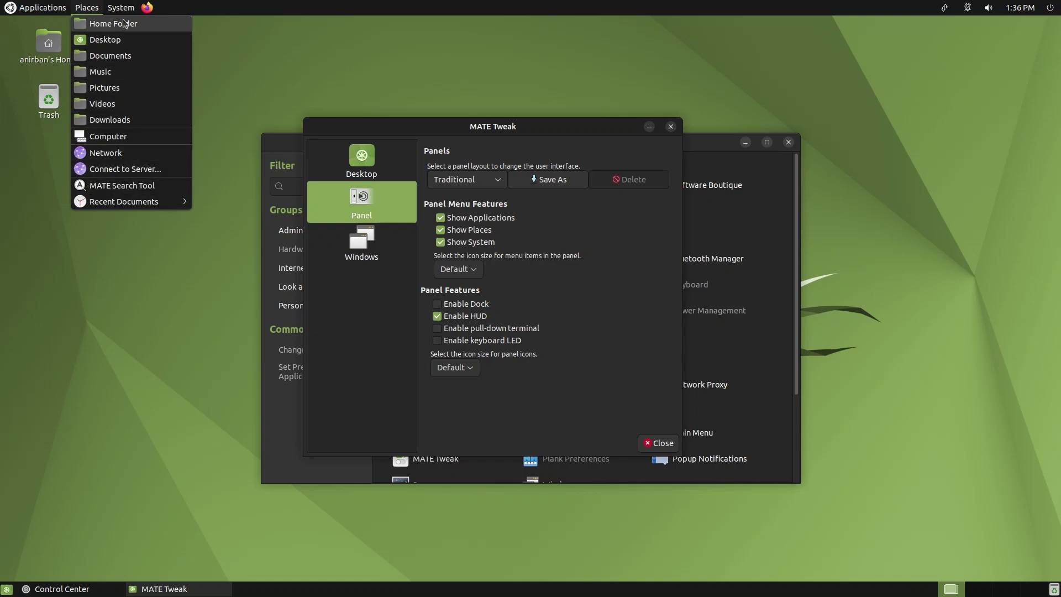
{"action": "mouse_move", "coordinate": [120, 7]}
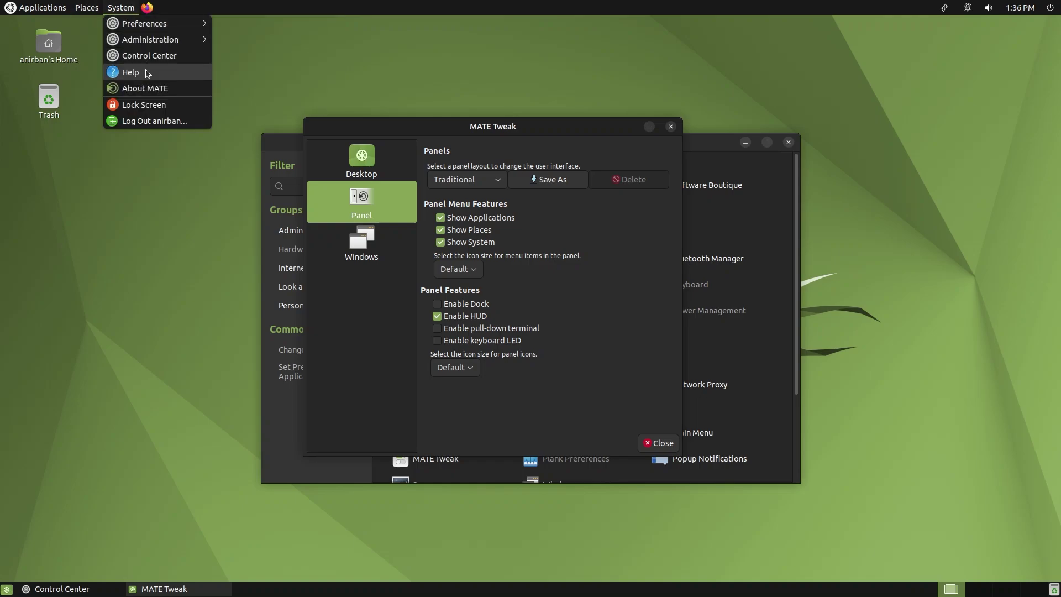
Switch the panel layout to Cupertino, then bring Control Center forward and close it.
{"action": "left_click", "coordinate": [446, 156]}
{"action": "left_click", "coordinate": [472, 178]}
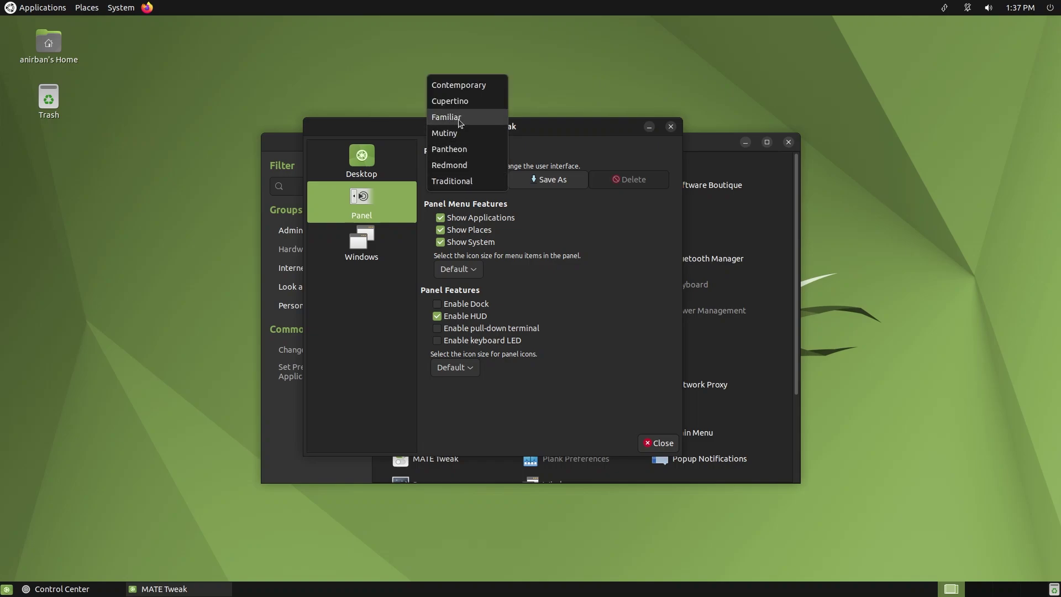
{"action": "key", "text": "Escape"}
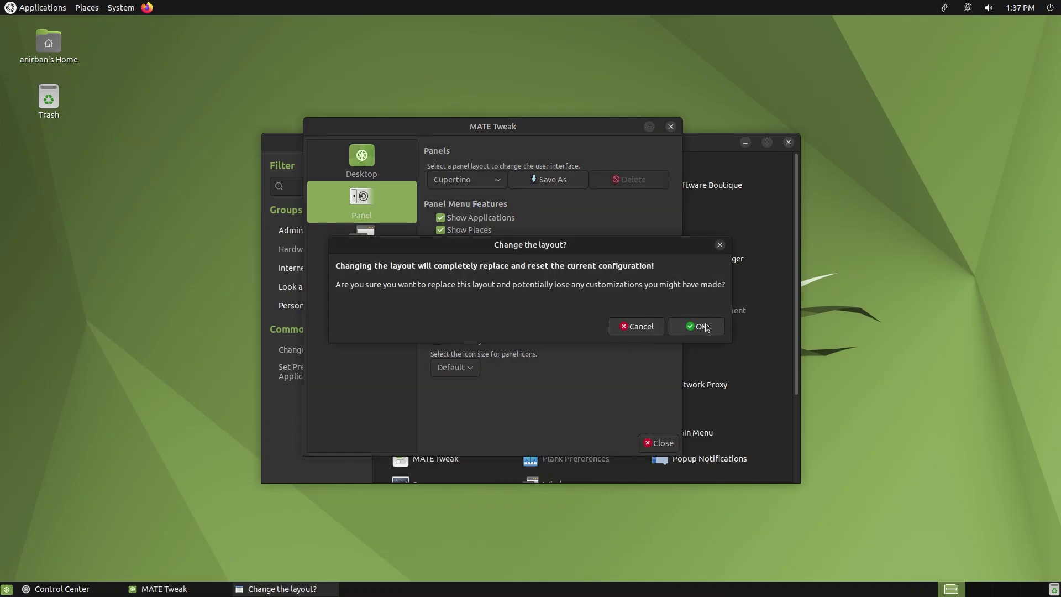
{"action": "left_click", "coordinate": [703, 327]}
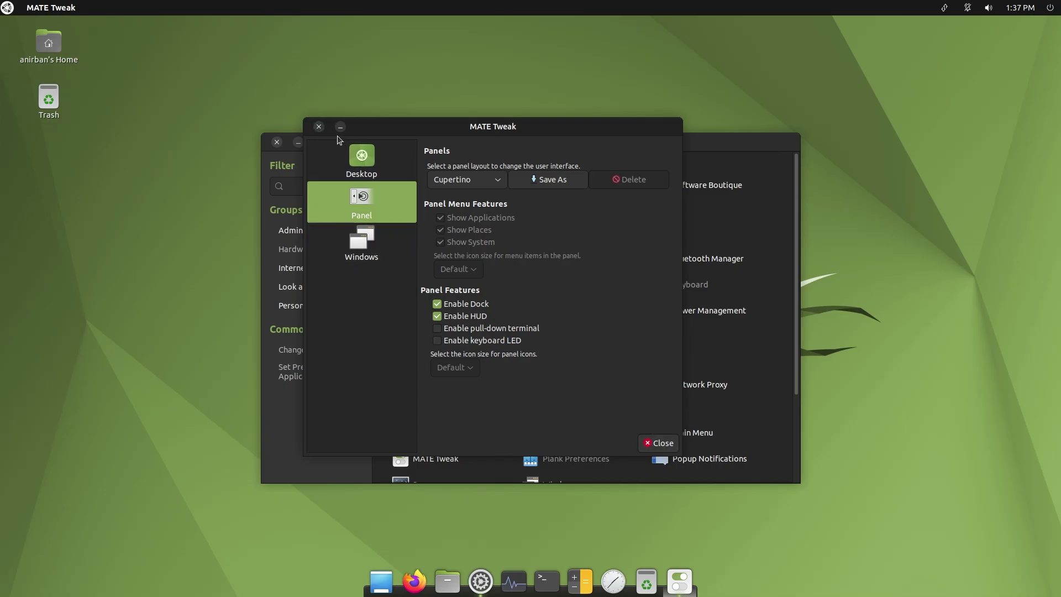
{"action": "key", "text": "alt+Tab"}
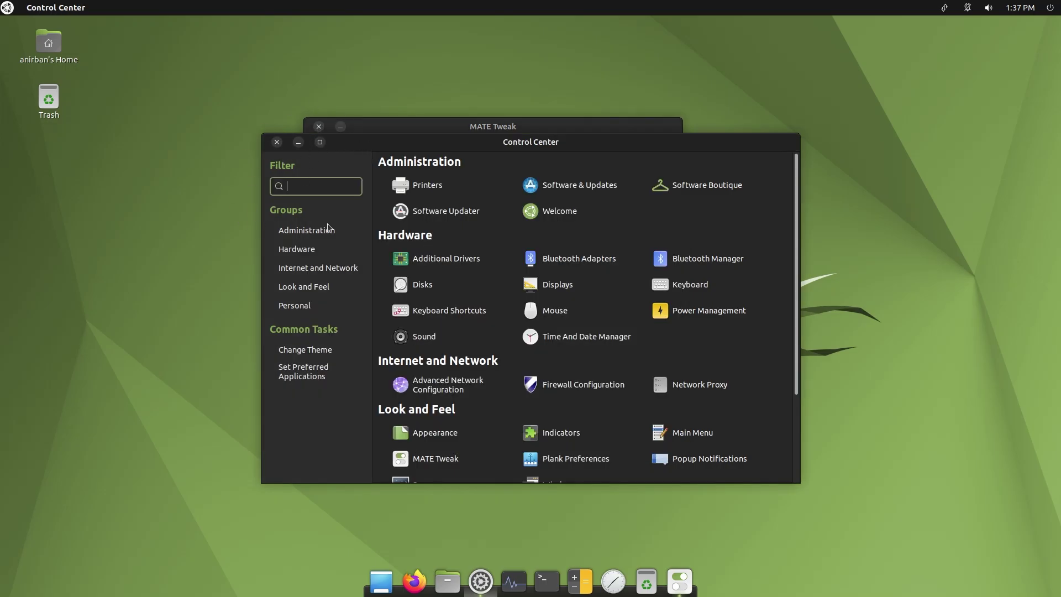
{"action": "left_click", "coordinate": [277, 143]}
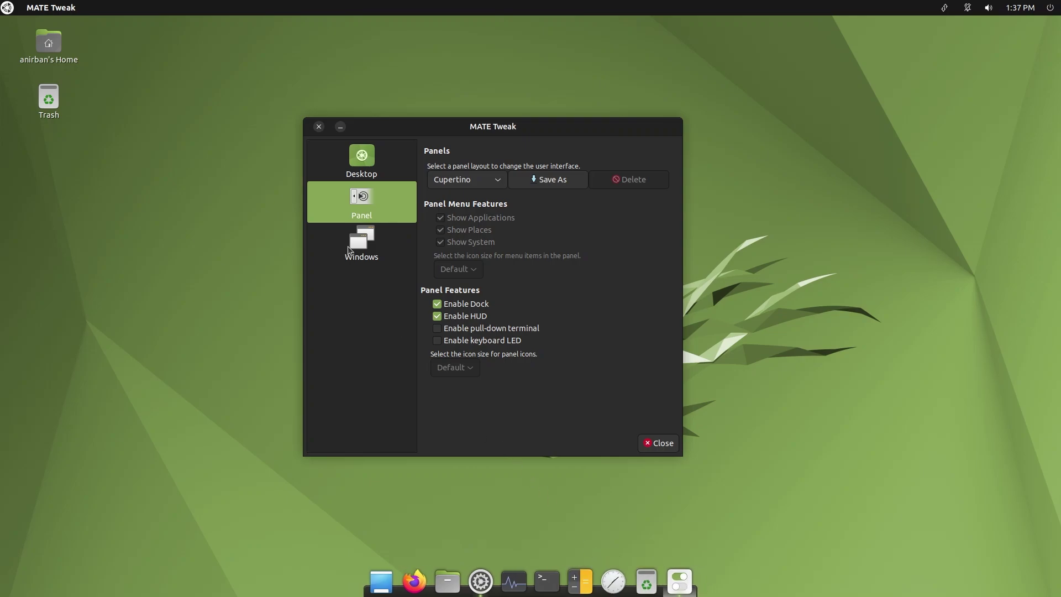
Close MATE Tweak, run uname -a in a terminal, and highlight the 5.15.0-25 kernel version.
{"action": "left_click", "coordinate": [319, 127]}
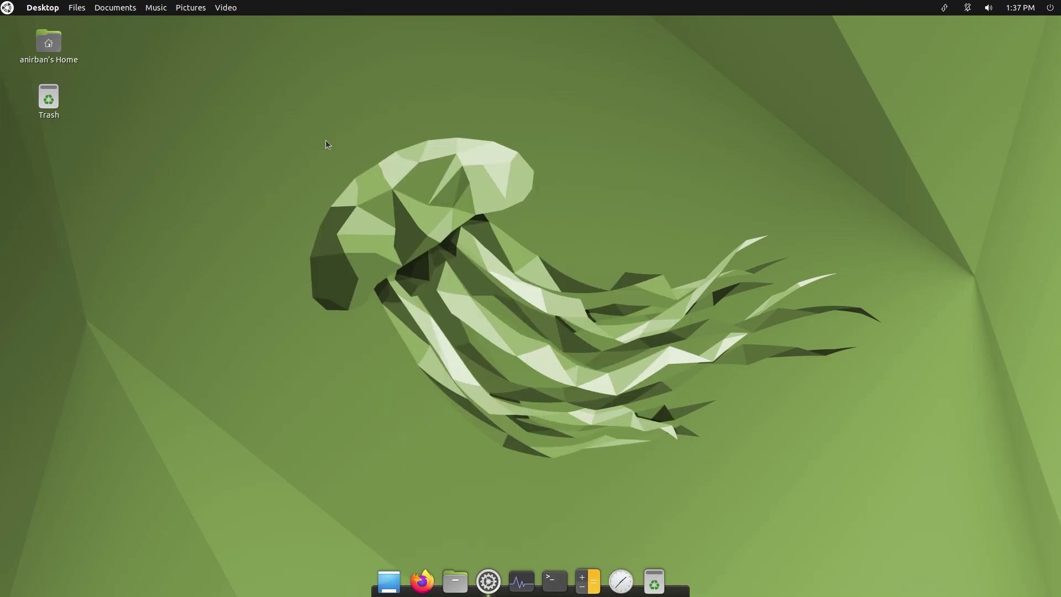
{"action": "left_click", "coordinate": [572, 575]}
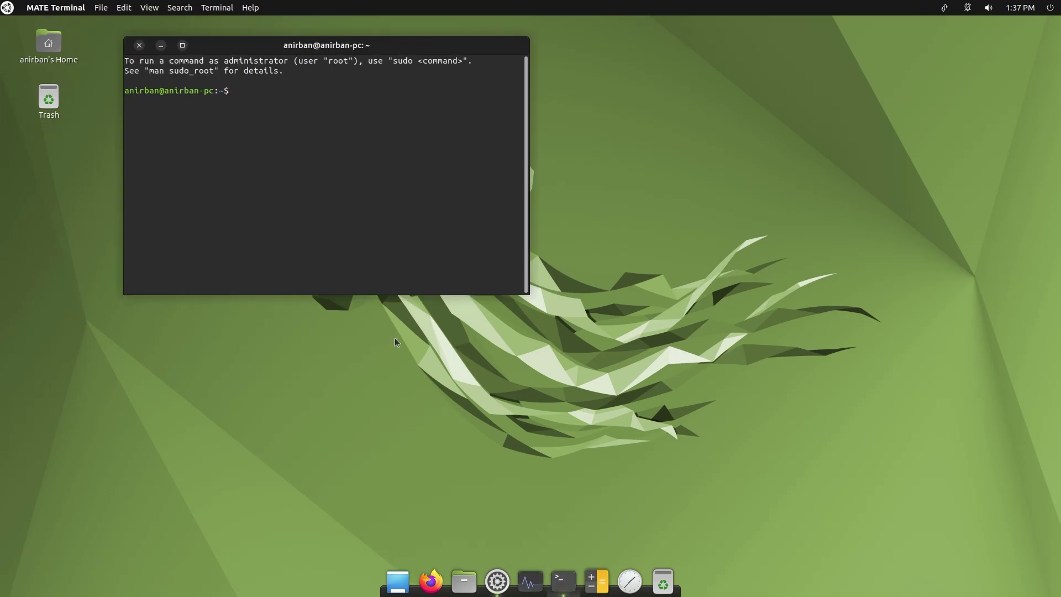
{"action": "type", "text": "unam"}
{"action": "key", "text": "BackSpace"}
{"action": "type", "text": "e -a"}
{"action": "key", "text": "Return"}
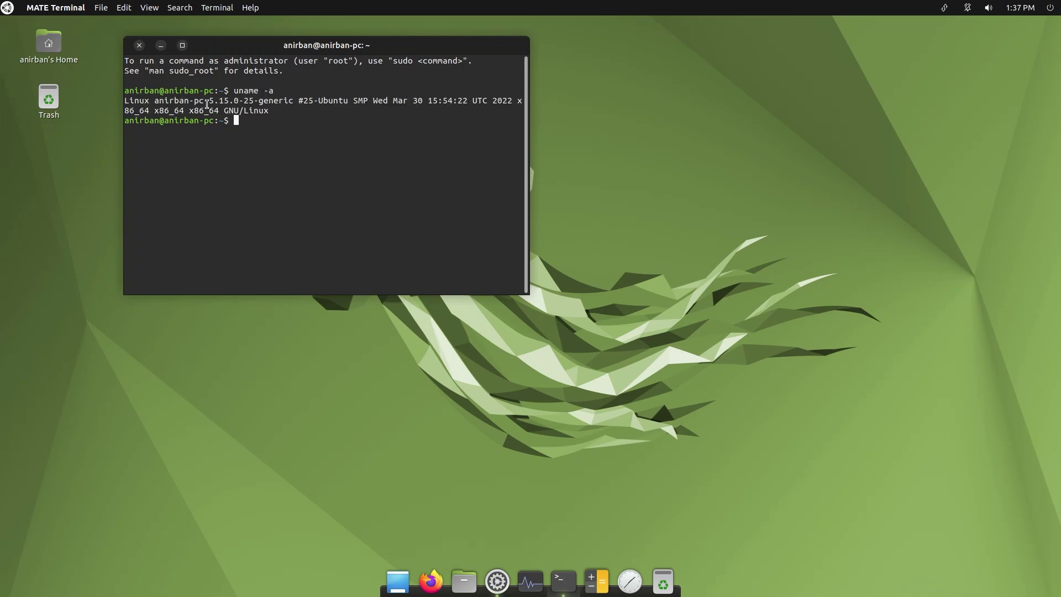
{"action": "left_click_drag", "start_coordinate": [208, 102], "coordinate": [255, 101]}
{"action": "left_click", "coordinate": [252, 111]}
Minimize the terminal, load the Ubuntu MATE start page in Firefox, then open the home folder.
{"action": "left_click", "coordinate": [162, 46]}
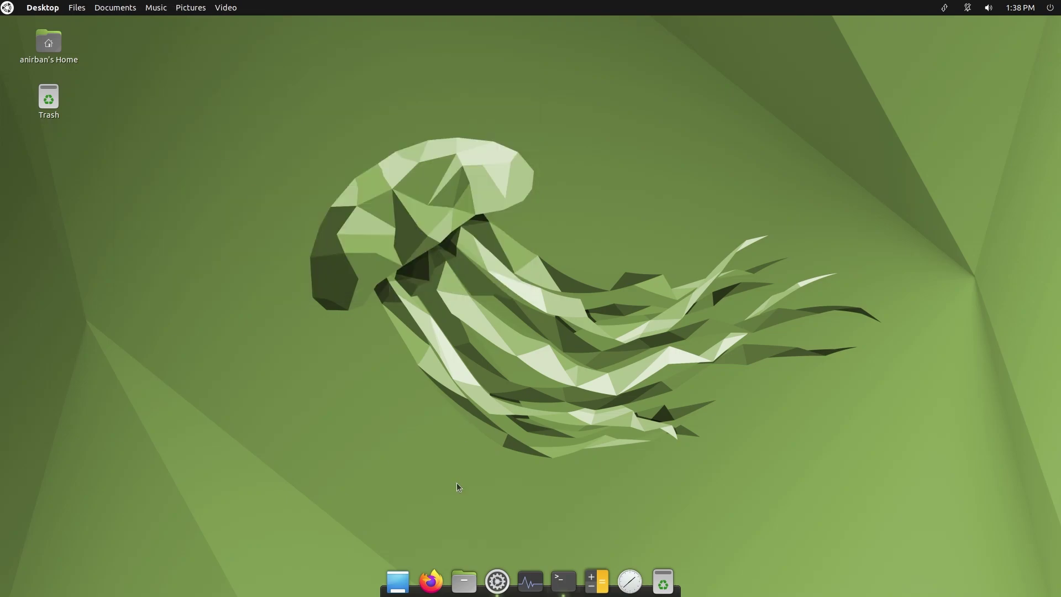
{"action": "left_click", "coordinate": [431, 579]}
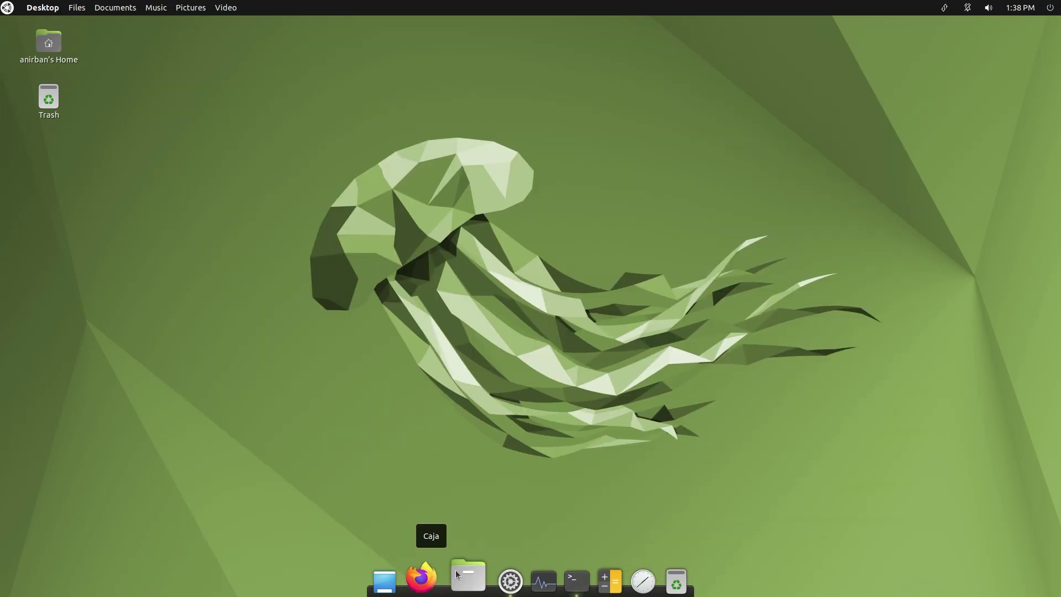
{"action": "left_click", "coordinate": [455, 570]}
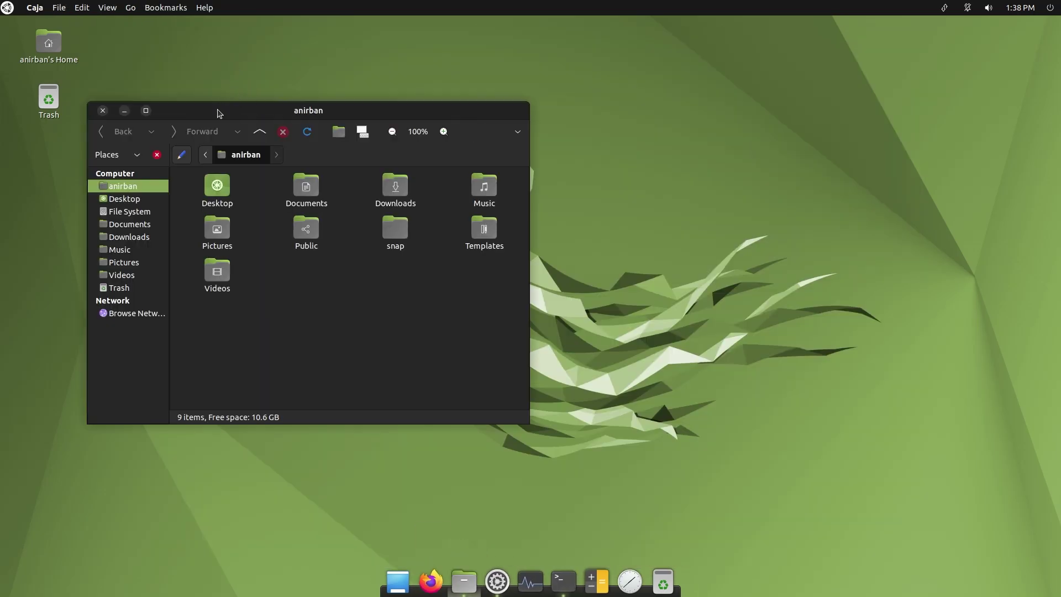
Look through Caja's menus from File across to Help.
{"action": "left_click", "coordinate": [58, 9]}
{"action": "mouse_move", "coordinate": [131, 10]}
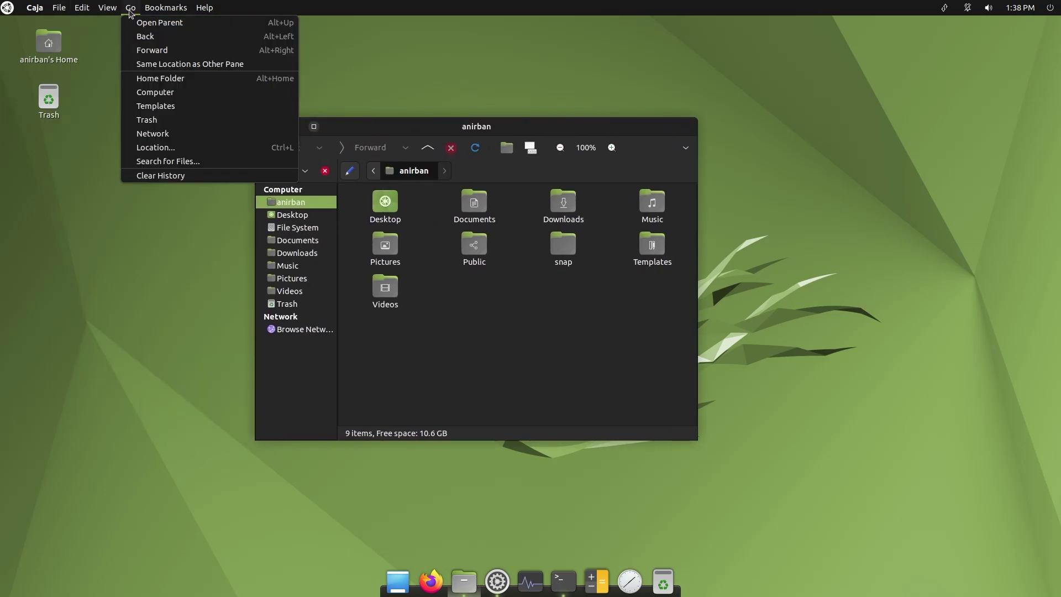
{"action": "mouse_move", "coordinate": [202, 12]}
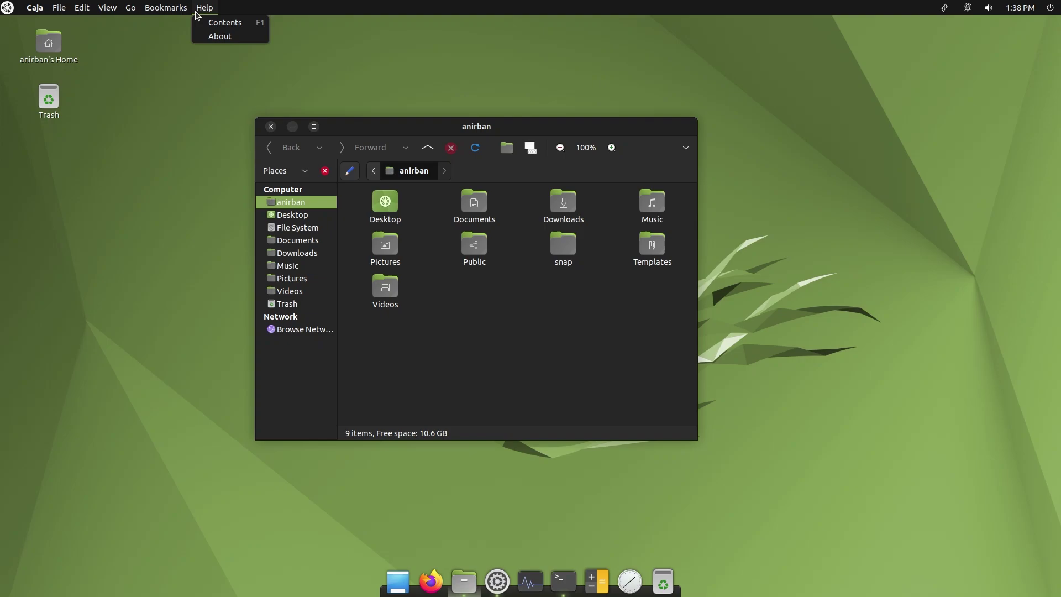
{"action": "left_click", "coordinate": [370, 127]}
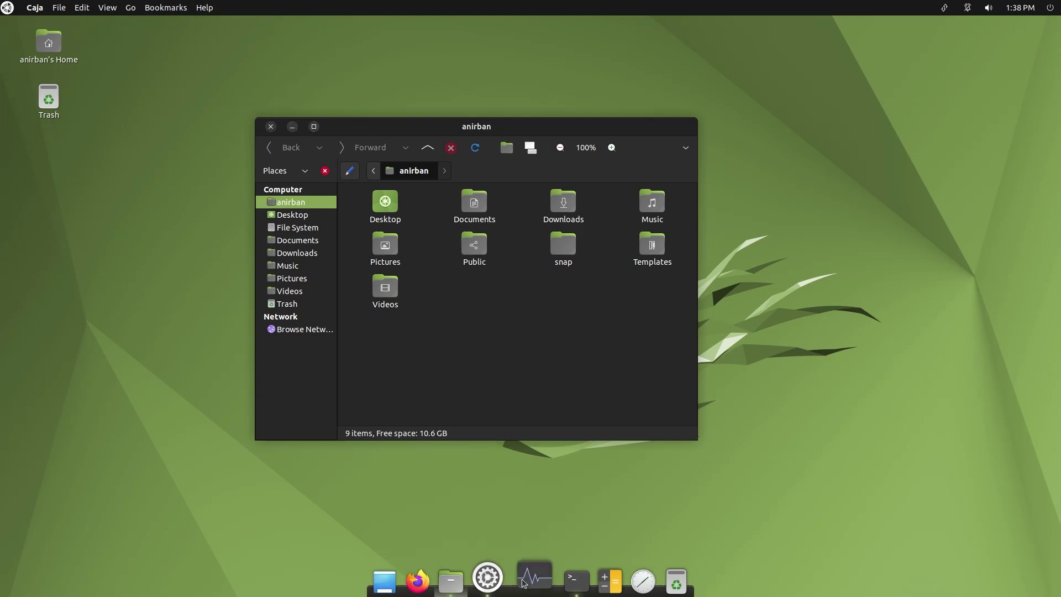
Close the leftover terminal and shift the Caja window slightly right and down.
{"action": "left_click", "coordinate": [561, 585]}
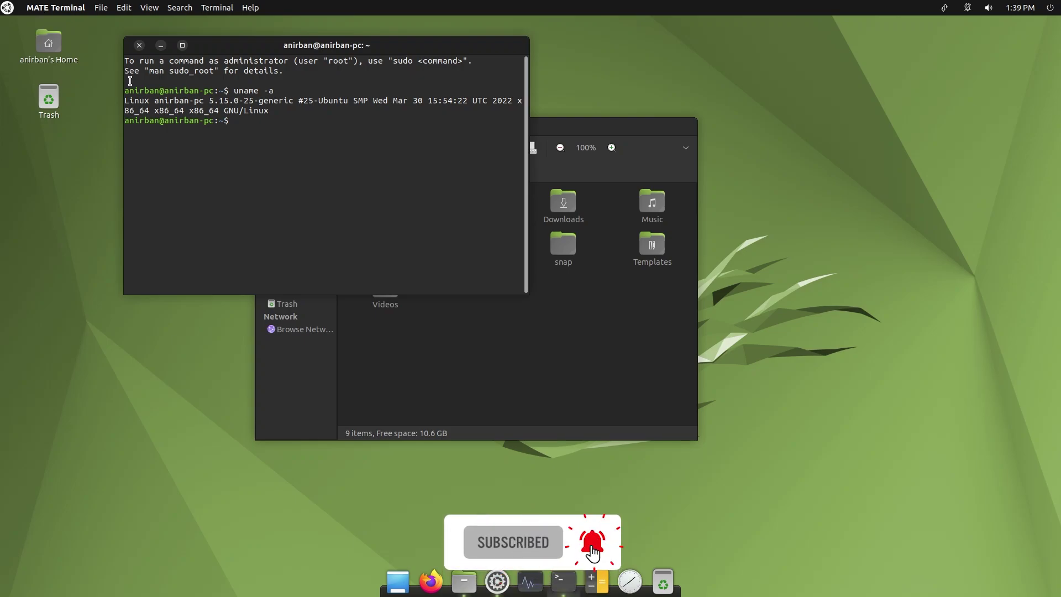
{"action": "left_click", "coordinate": [139, 46]}
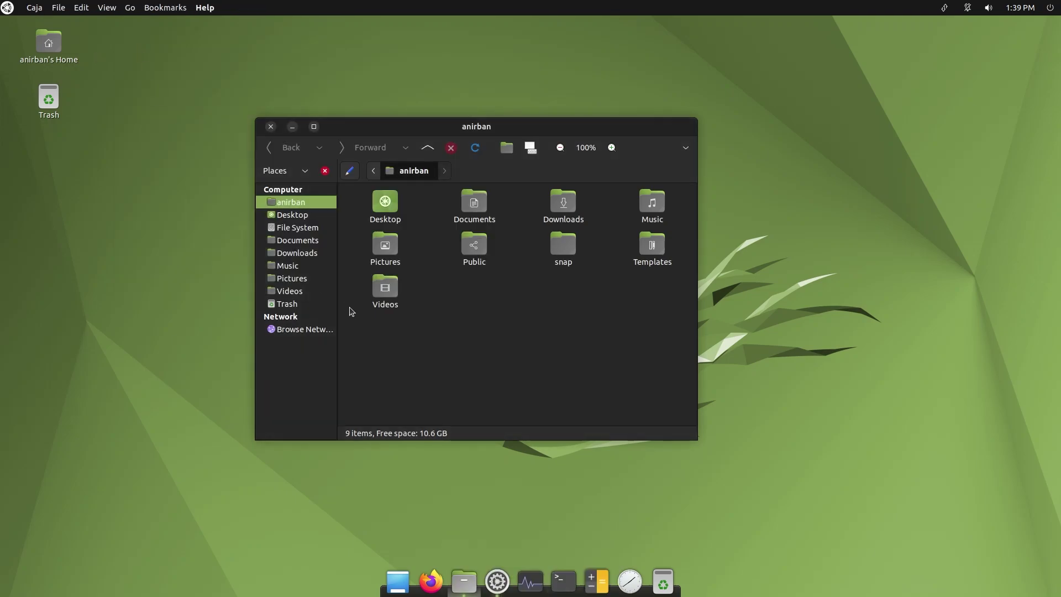
{"action": "left_click_drag", "start_coordinate": [479, 132], "coordinate": [517, 145]}
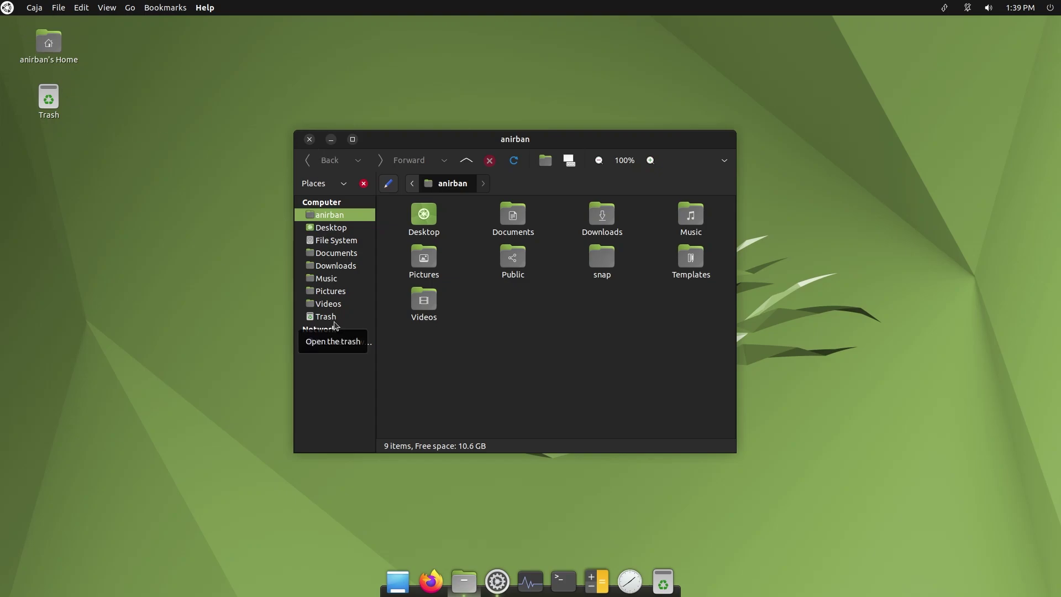
Close Caja, open Control Center and launch Software Boutique from Administration.
{"action": "left_click", "coordinate": [309, 140]}
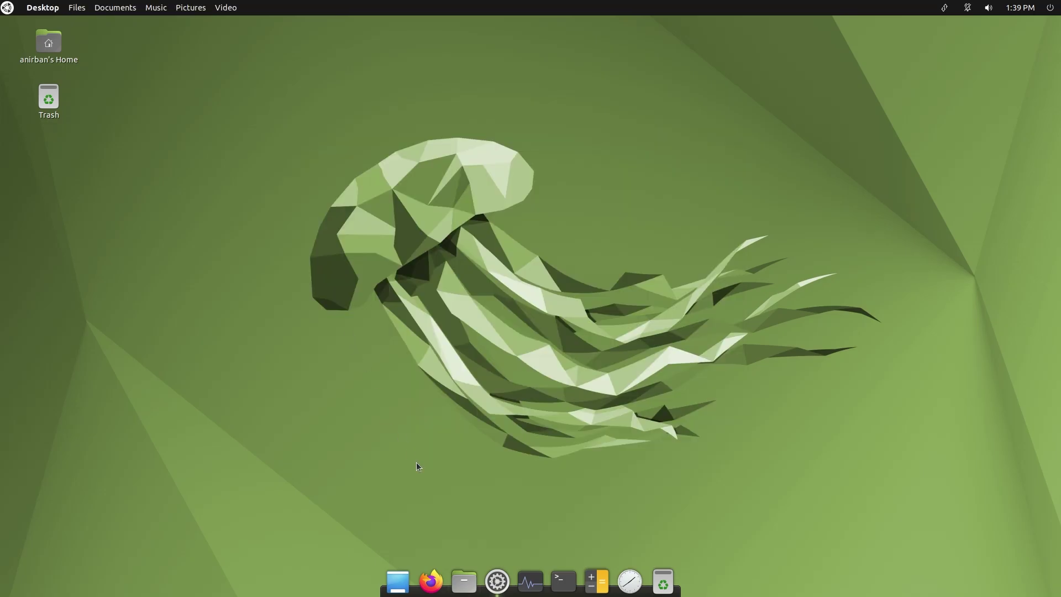
{"action": "left_click", "coordinate": [490, 578]}
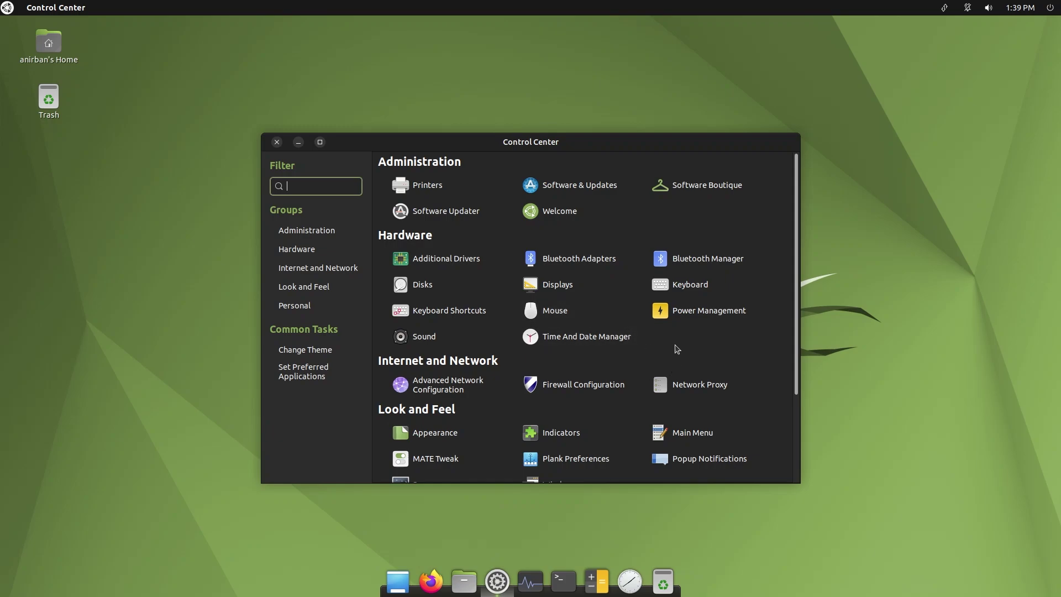
{"action": "left_click", "coordinate": [687, 191]}
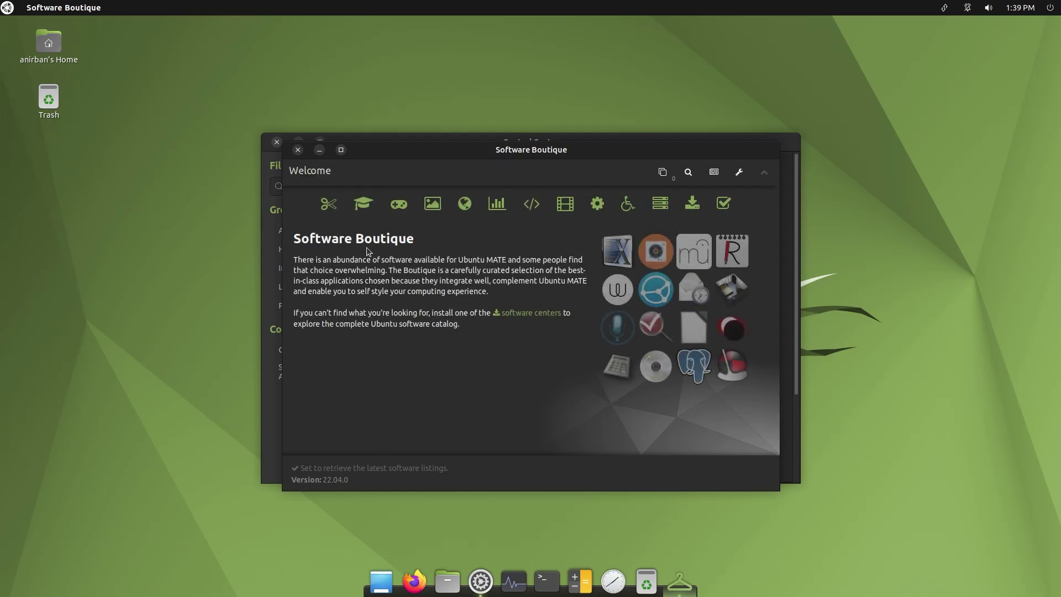
Browse the Accessories, Education, Games, Graphics and Internet categories in Software Boutique.
{"action": "left_click", "coordinate": [328, 203]}
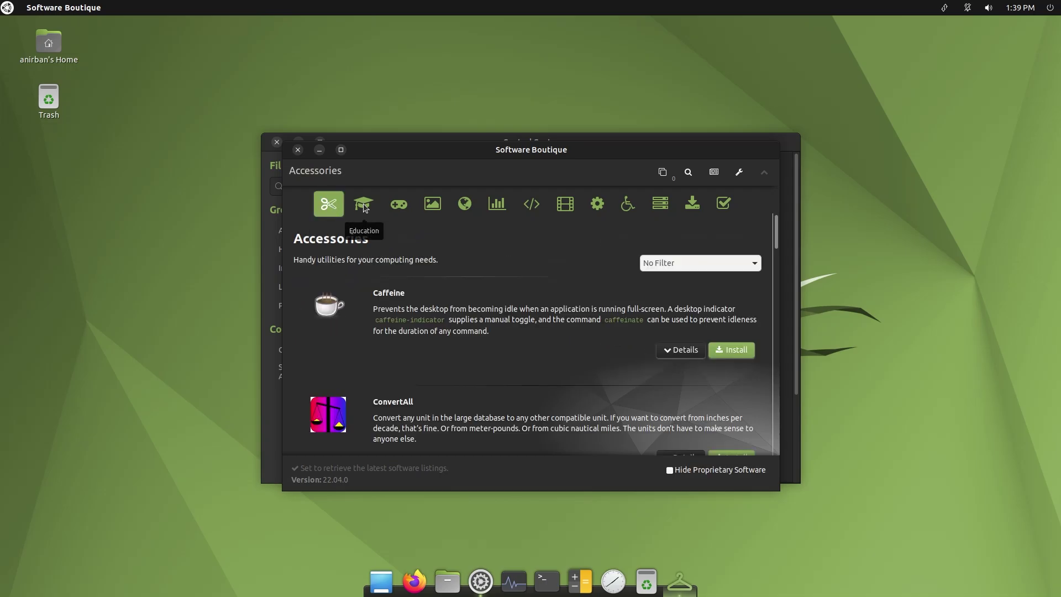
{"action": "left_click", "coordinate": [363, 206]}
{"action": "left_click", "coordinate": [398, 206]}
{"action": "left_click", "coordinate": [434, 205]}
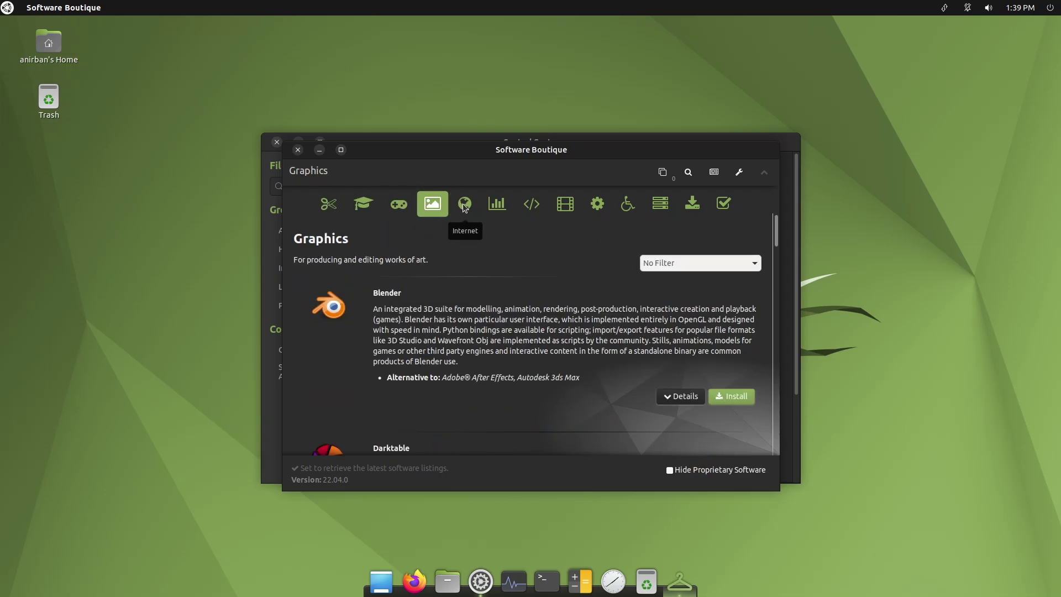
{"action": "left_click", "coordinate": [464, 207]}
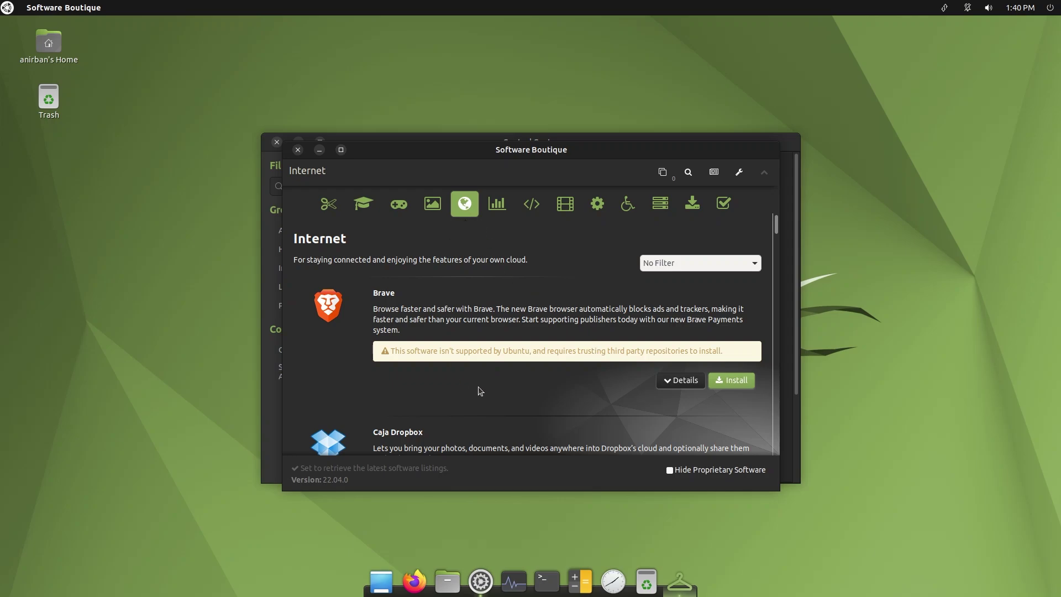
Expand Chromium's details and scroll through its licence, platform and source info.
{"action": "scroll", "coordinate": [480, 391], "scroll_direction": "down", "scroll_amount": 3}
{"action": "scroll", "coordinate": [484, 389], "scroll_direction": "up", "scroll_amount": 2}
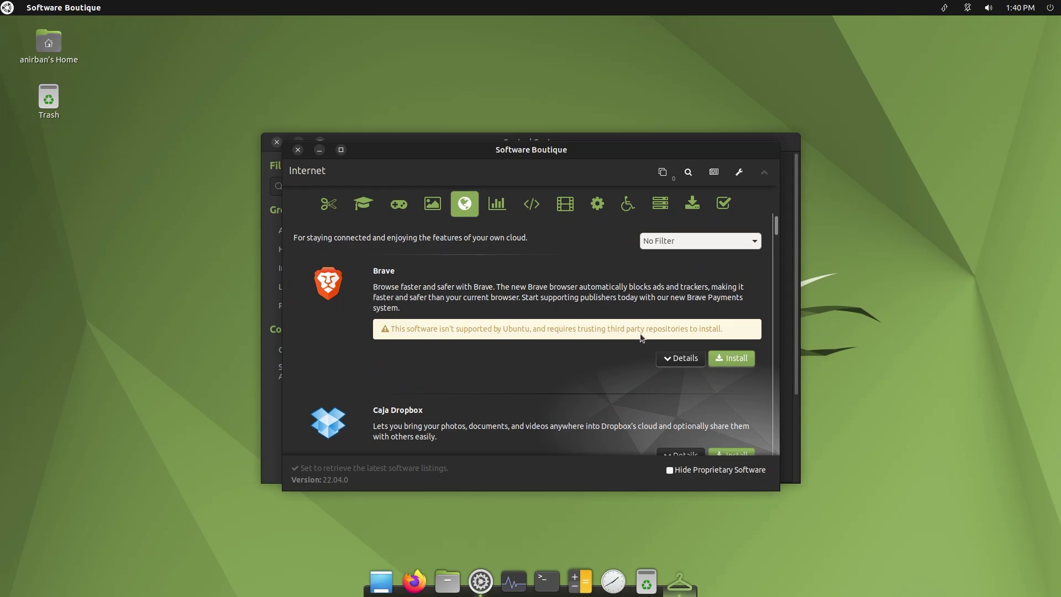
{"action": "scroll", "coordinate": [554, 348], "scroll_direction": "down", "scroll_amount": 5}
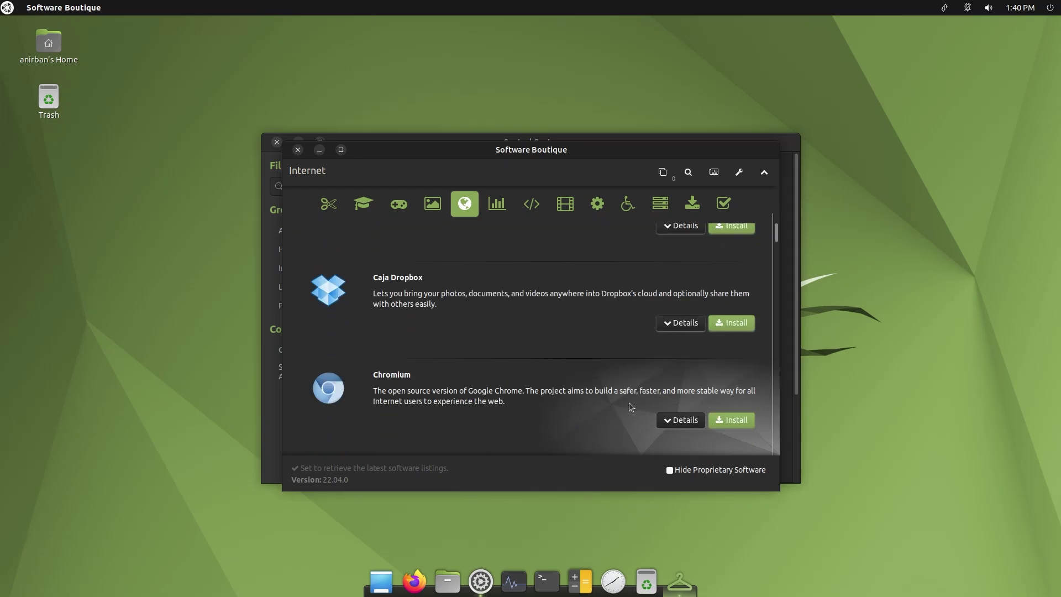
{"action": "left_click", "coordinate": [676, 420]}
{"action": "scroll", "coordinate": [629, 396], "scroll_direction": "down", "scroll_amount": 2}
{"action": "scroll", "coordinate": [629, 396], "scroll_direction": "down", "scroll_amount": 1}
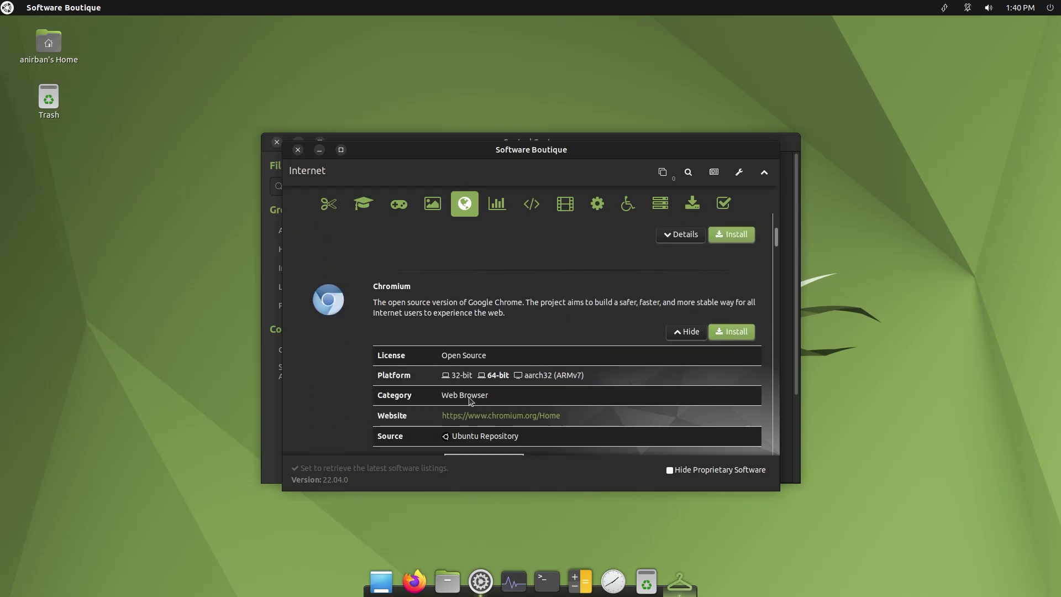
{"action": "scroll", "coordinate": [456, 367], "scroll_direction": "down", "scroll_amount": 1}
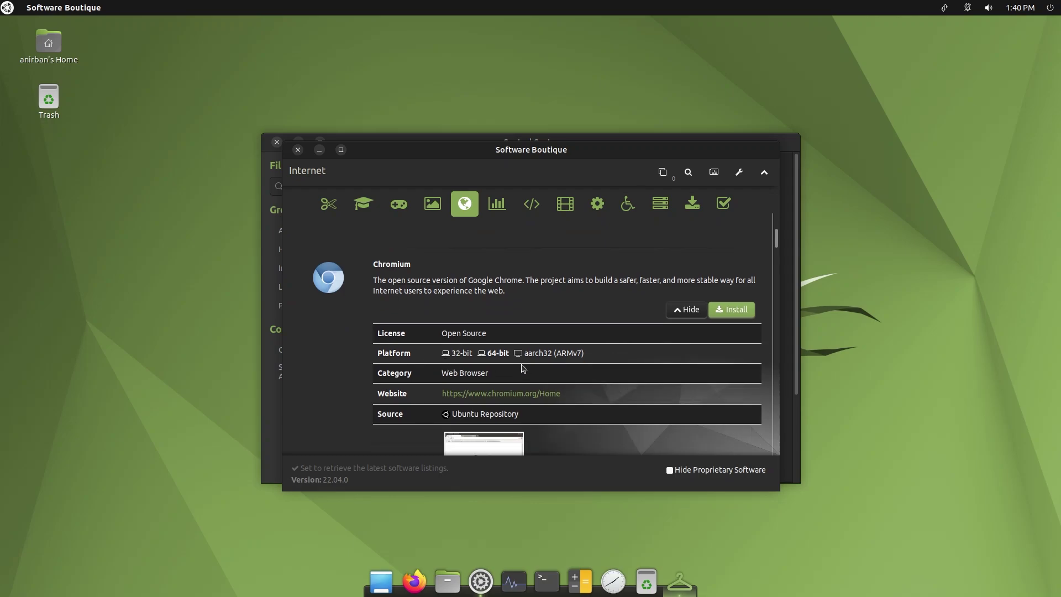
{"action": "scroll", "coordinate": [493, 371], "scroll_direction": "down", "scroll_amount": 1}
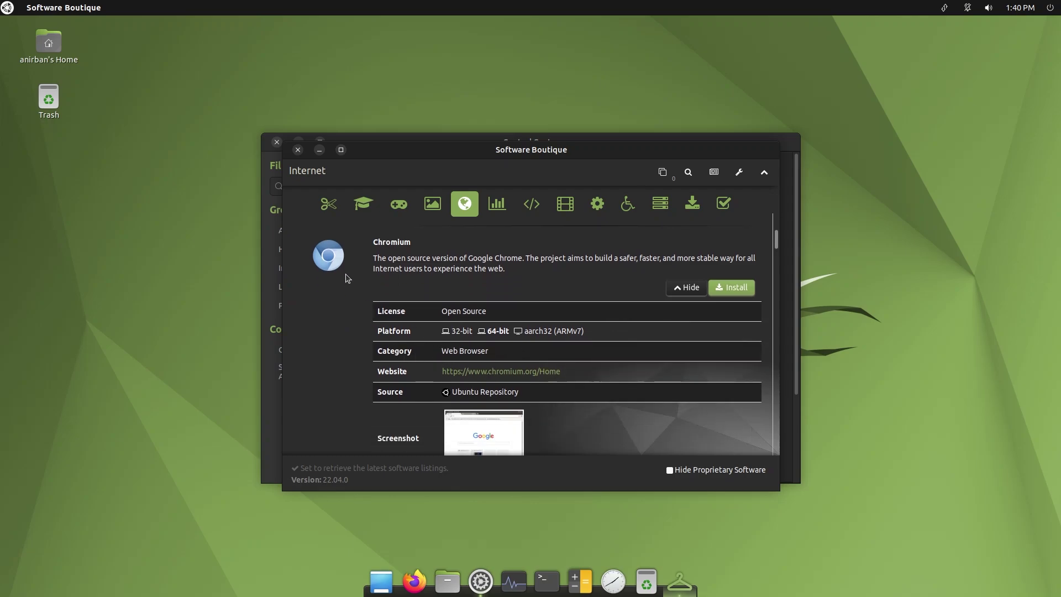
{"action": "scroll", "coordinate": [433, 394], "scroll_direction": "down", "scroll_amount": 1}
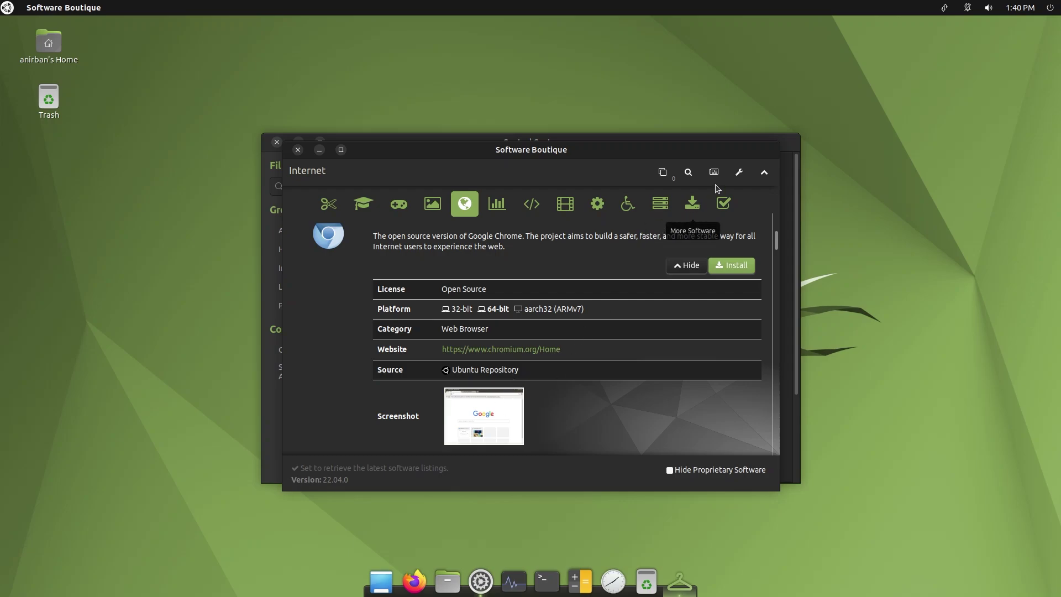
Open Manage Repositories from the Boutique's preferences and show the Updates tab of Software & Updates.
{"action": "left_click", "coordinate": [739, 173]}
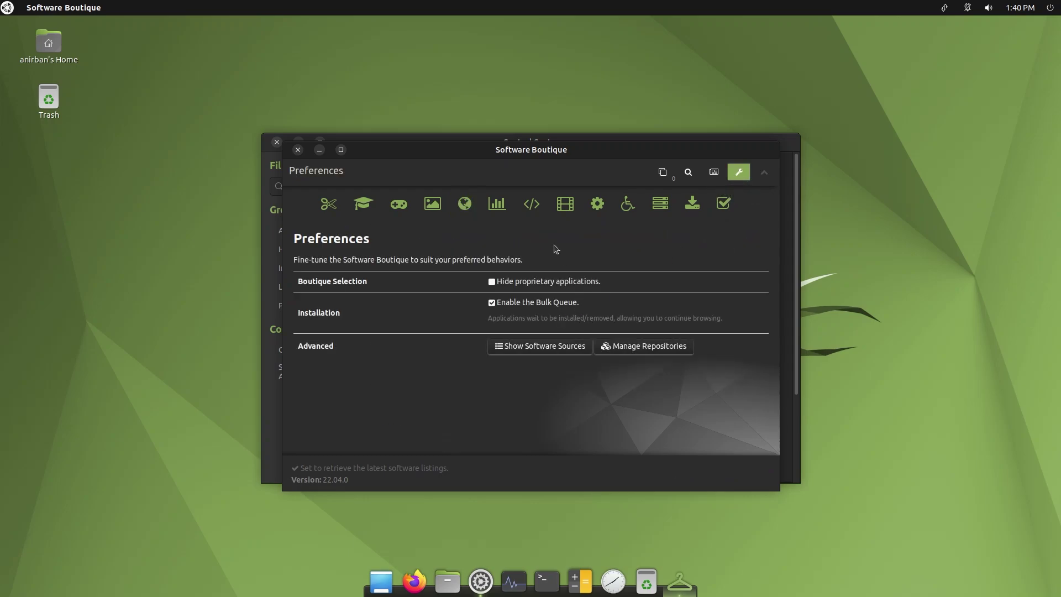
{"action": "left_click", "coordinate": [637, 348]}
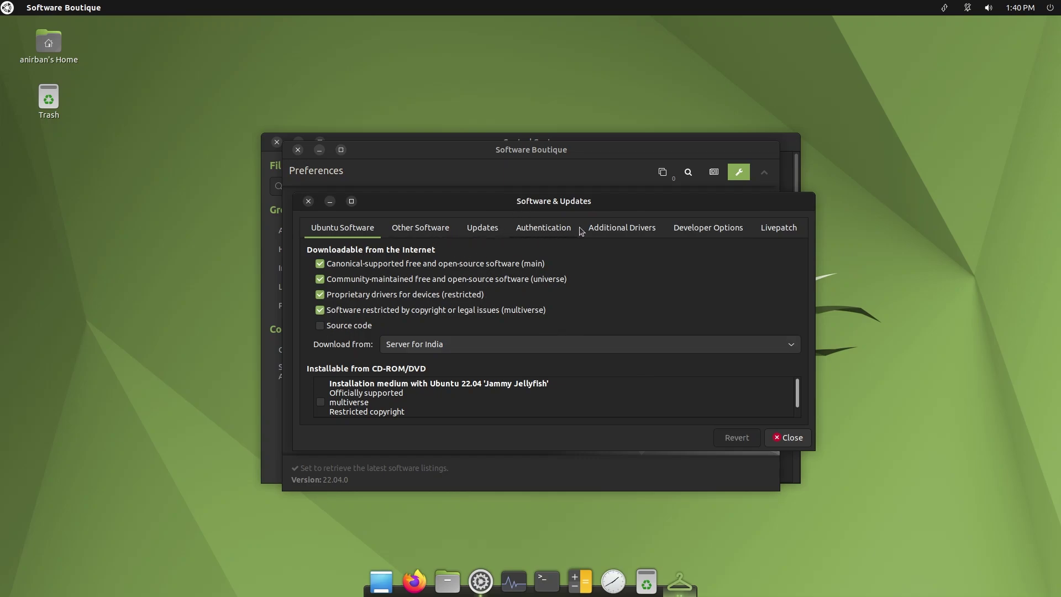
{"action": "left_click", "coordinate": [488, 230]}
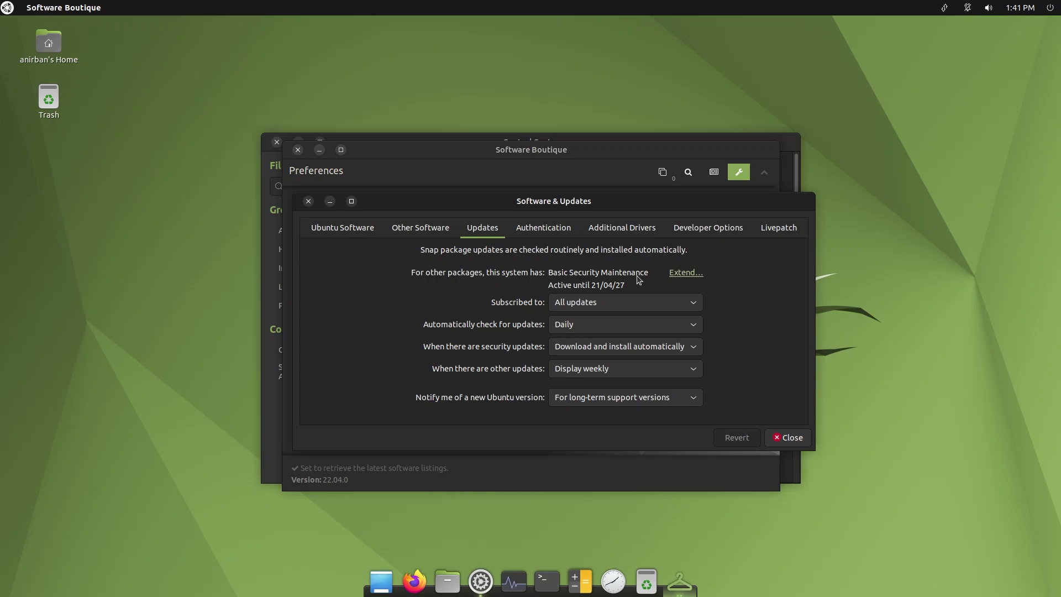
Close Software & Updates, Software Boutique and Control Center.
{"action": "left_click", "coordinate": [788, 437]}
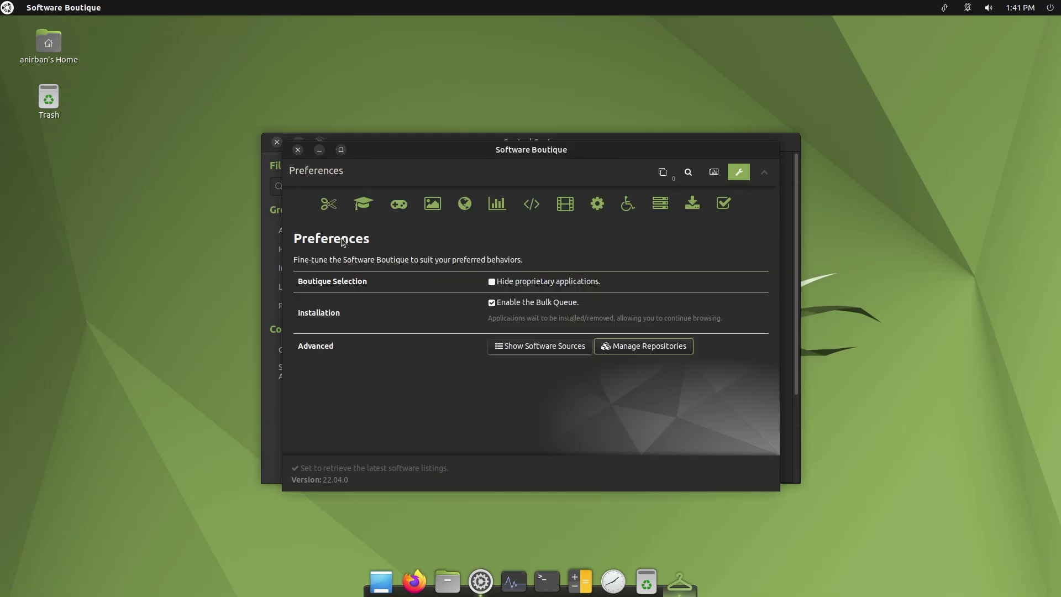
{"action": "left_click", "coordinate": [298, 149]}
{"action": "left_click", "coordinate": [277, 142]}
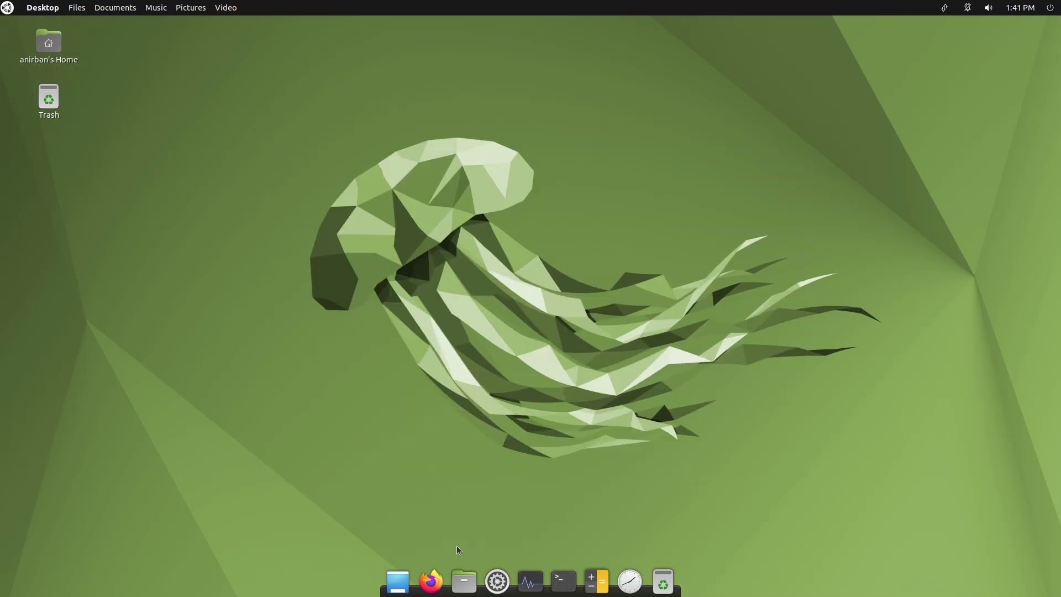
Launch Firefox, search for 'flathub' and open the Flathub website.
{"action": "left_click", "coordinate": [434, 578]}
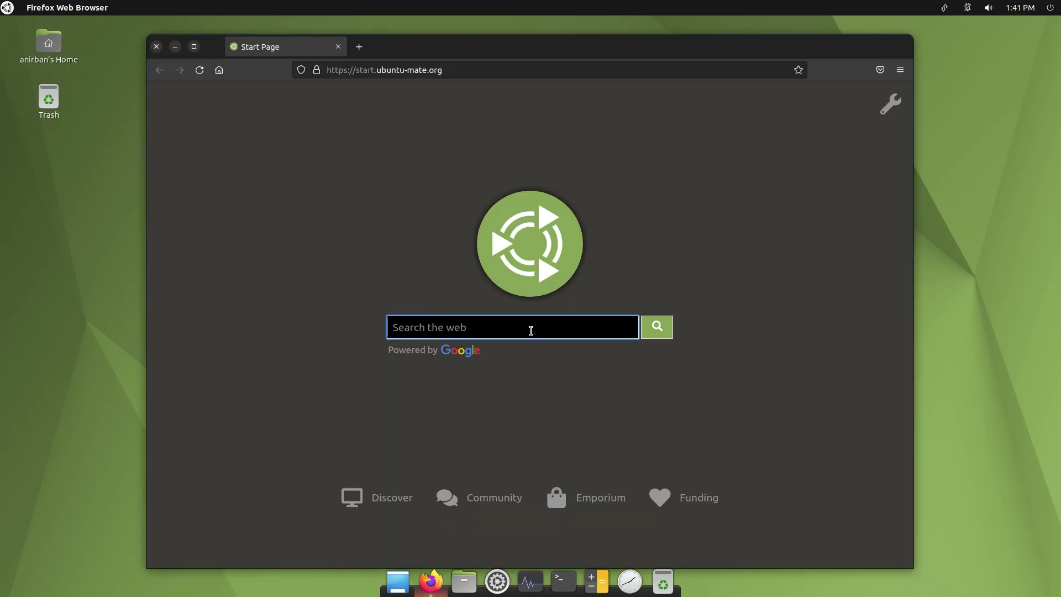
{"action": "type", "text": "flathub"}
{"action": "key", "text": "Return"}
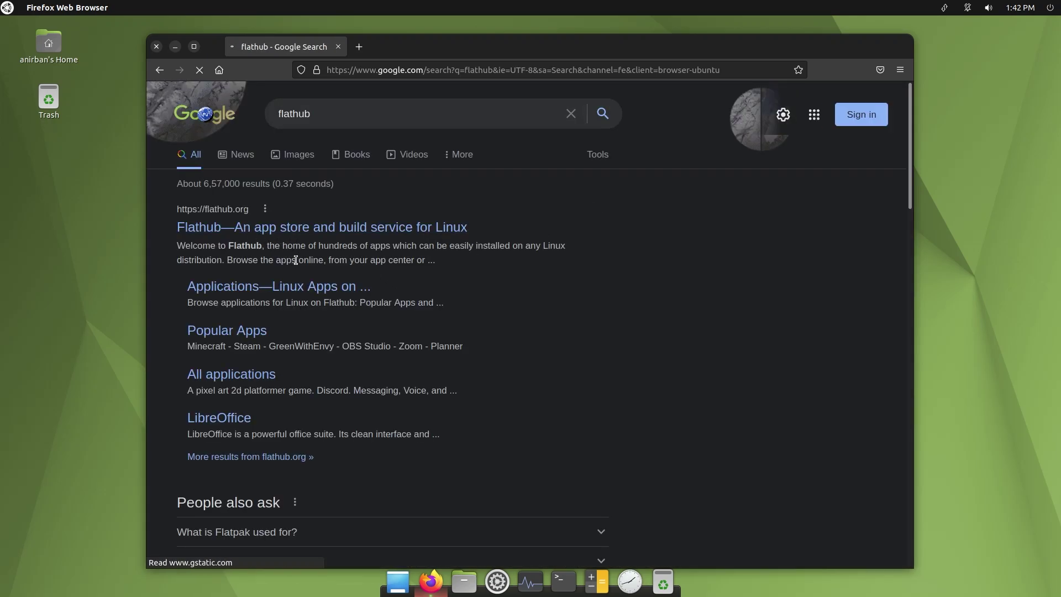
{"action": "left_click", "coordinate": [302, 228]}
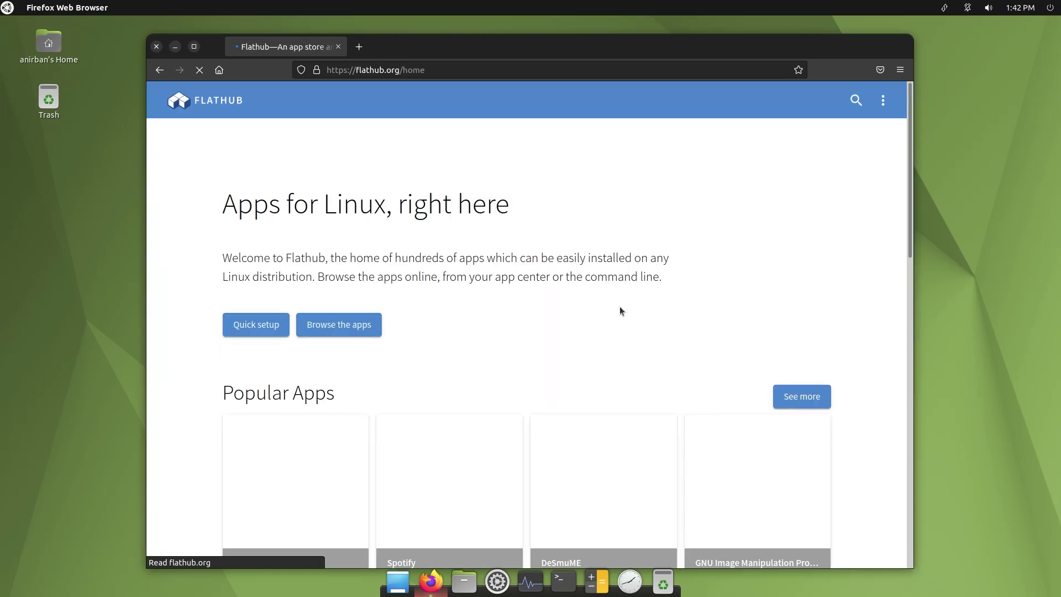
Open GIMP's page on Flathub, then bring up the home folder in Caja.
{"action": "scroll", "coordinate": [727, 283], "scroll_direction": "down", "scroll_amount": 5}
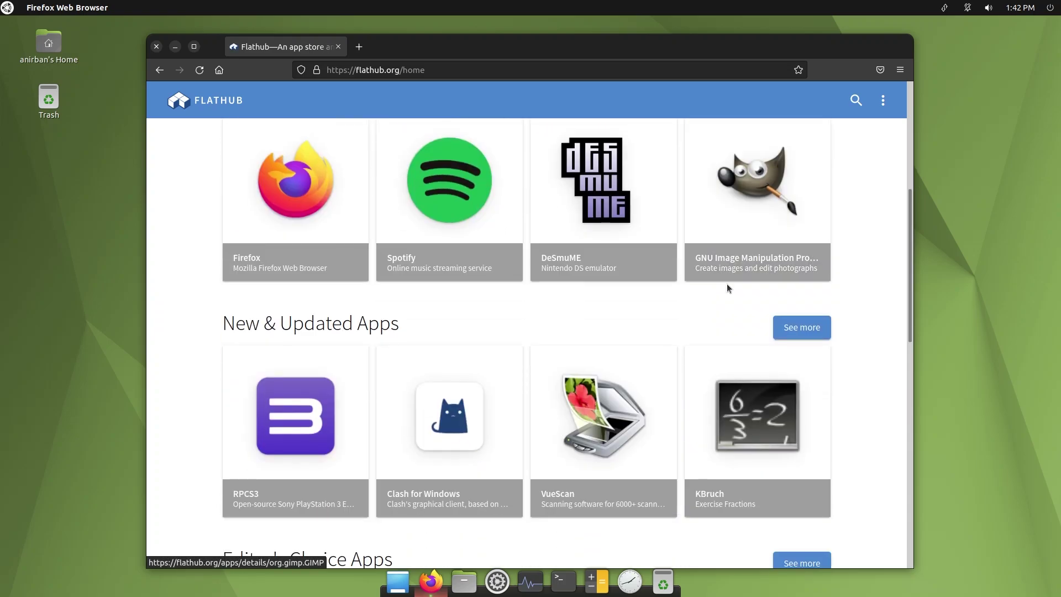
{"action": "scroll", "coordinate": [727, 284], "scroll_direction": "up", "scroll_amount": 1}
{"action": "left_click", "coordinate": [729, 261]}
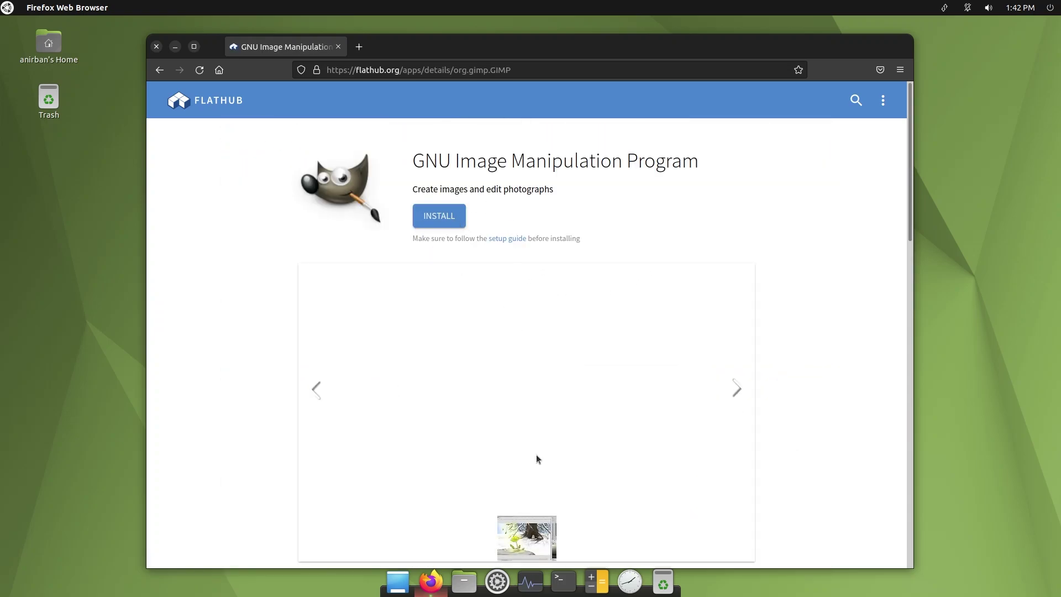
{"action": "left_click", "coordinate": [467, 547]}
Centre Caja, go to Downloads holding the VLC flatpakref, and open a terminal there.
{"action": "left_click_drag", "start_coordinate": [254, 28], "coordinate": [523, 154]}
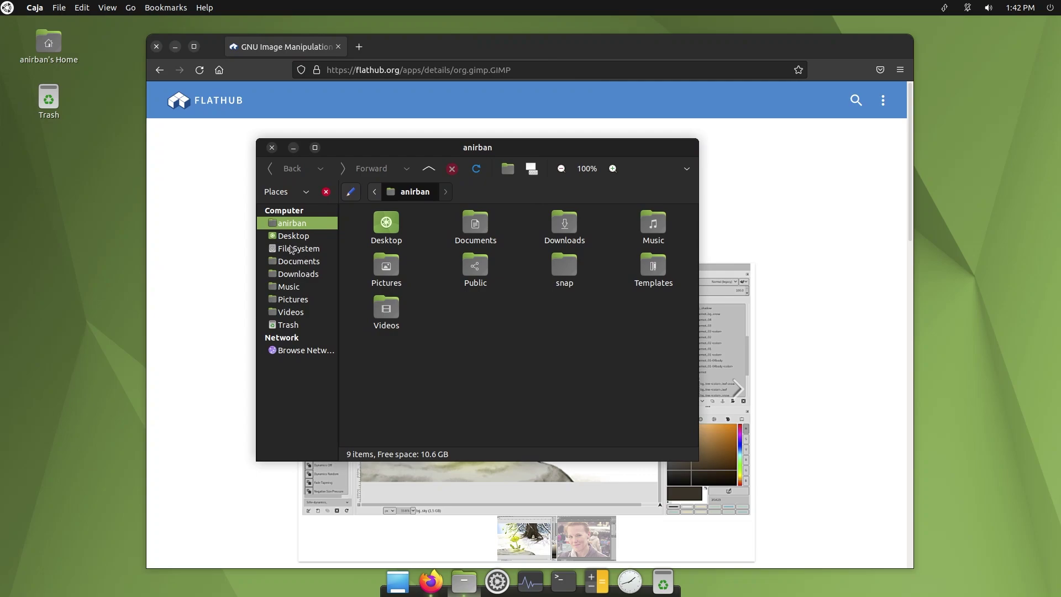
{"action": "left_click", "coordinate": [290, 275]}
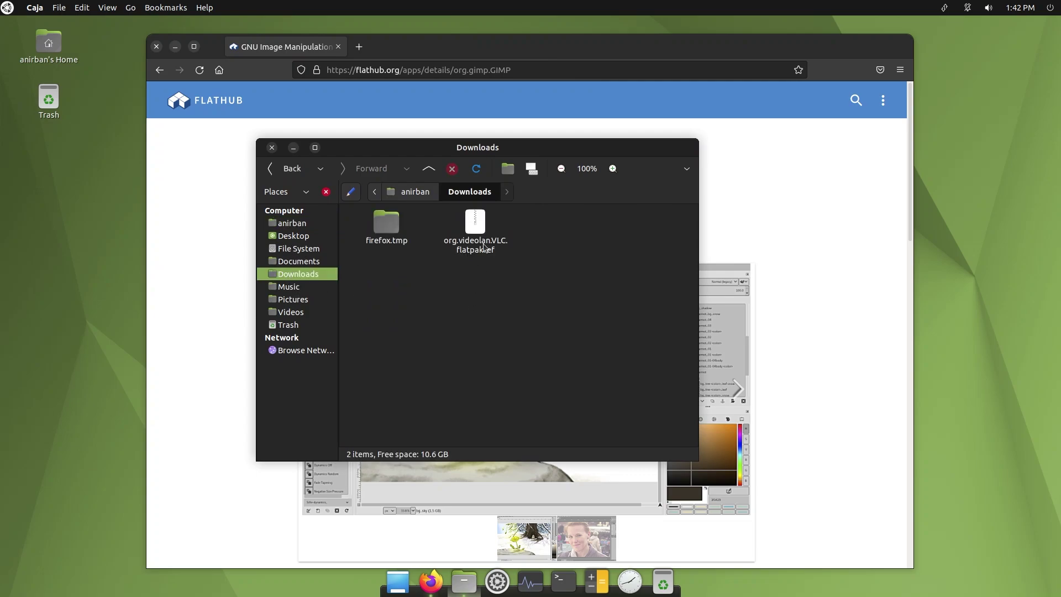
{"action": "left_click", "coordinate": [477, 223]}
{"action": "left_click", "coordinate": [481, 264]}
{"action": "left_click", "coordinate": [475, 239]}
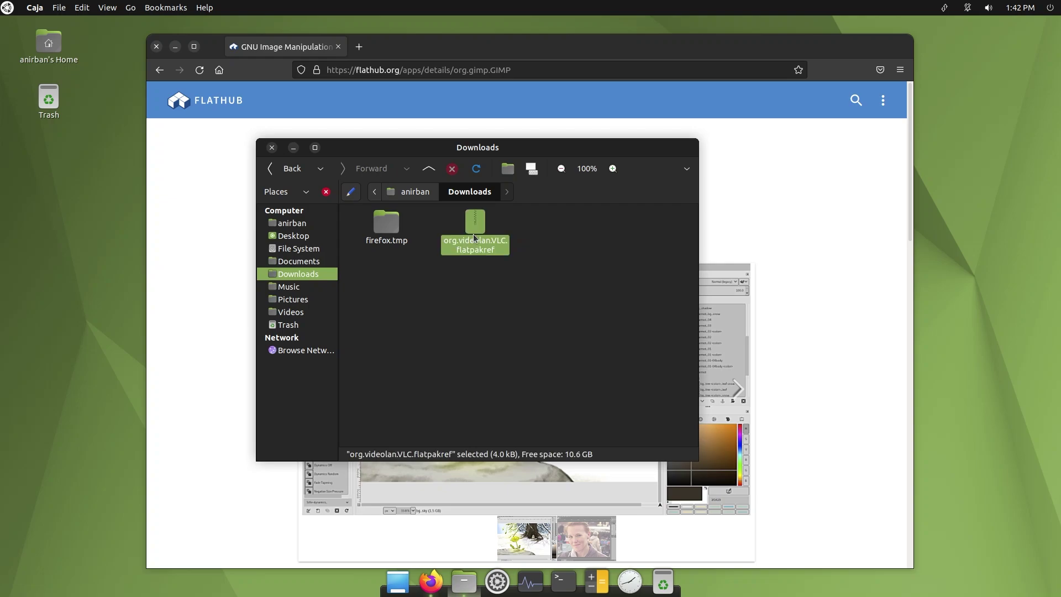
{"action": "left_click", "coordinate": [448, 279]}
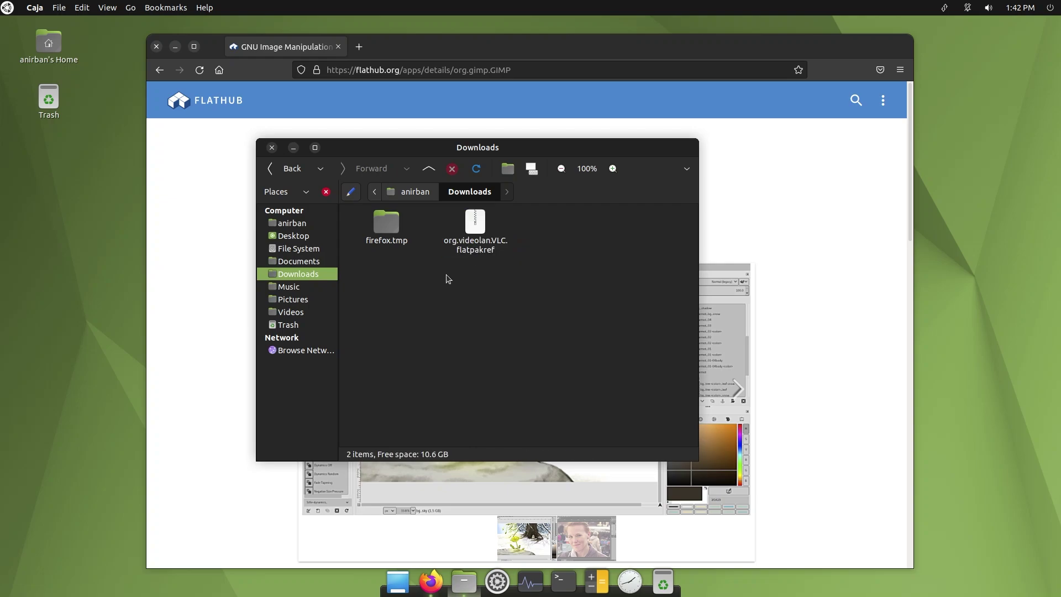
{"action": "right_click", "coordinate": [448, 280]}
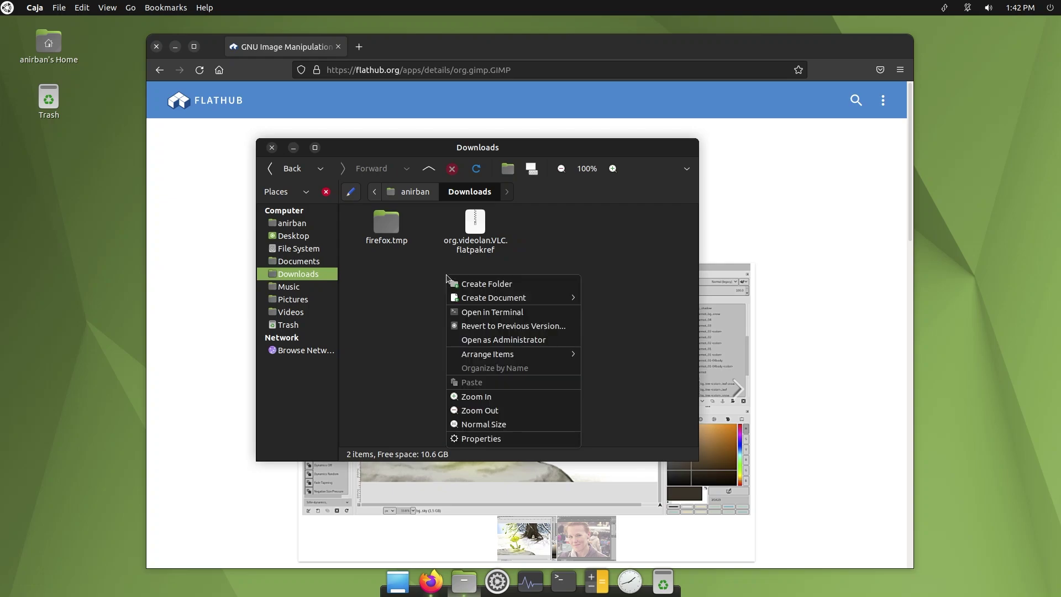
{"action": "left_click", "coordinate": [484, 313]}
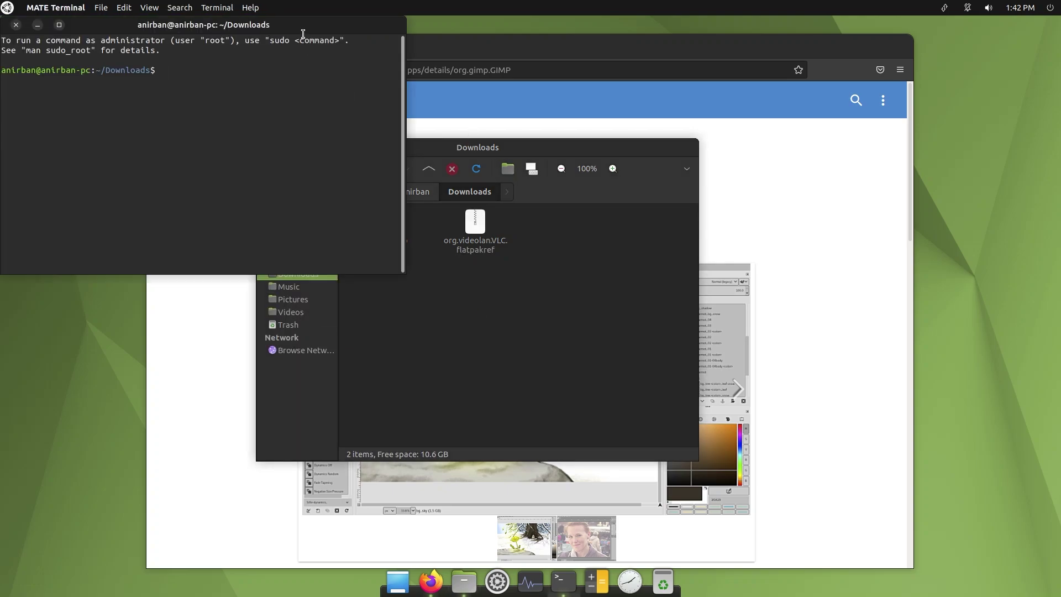
Place the terminal beside the Downloads folder and run 'flatpak install org.videolan.VLC.flatpakref'.
{"action": "left_click_drag", "start_coordinate": [301, 30], "coordinate": [716, 282]}
{"action": "type", "text": "flatpak instal"}
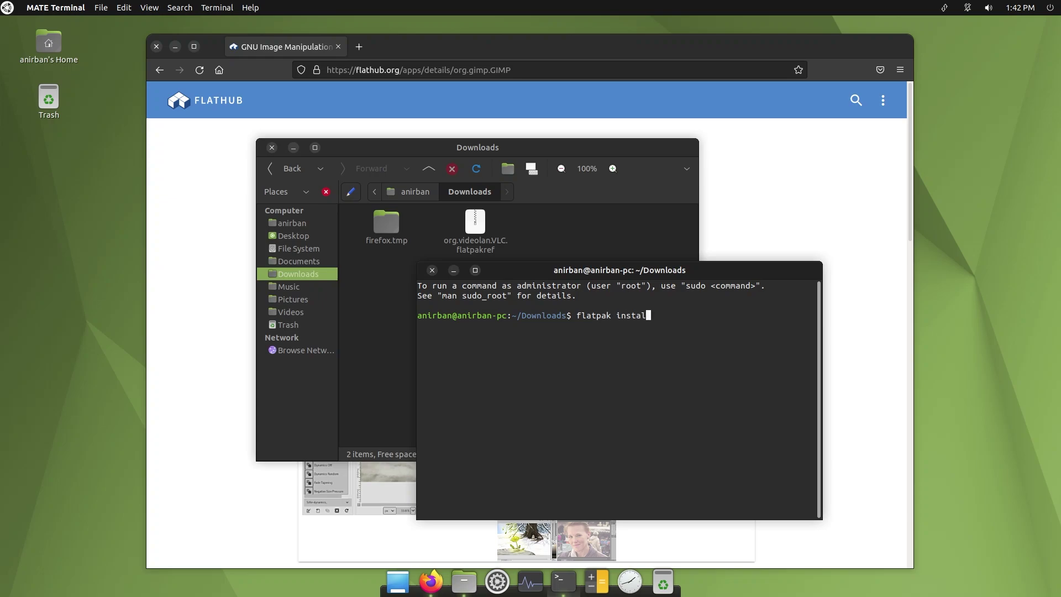
{"action": "type", "text": "l or"}
{"action": "key", "text": "Tab"}
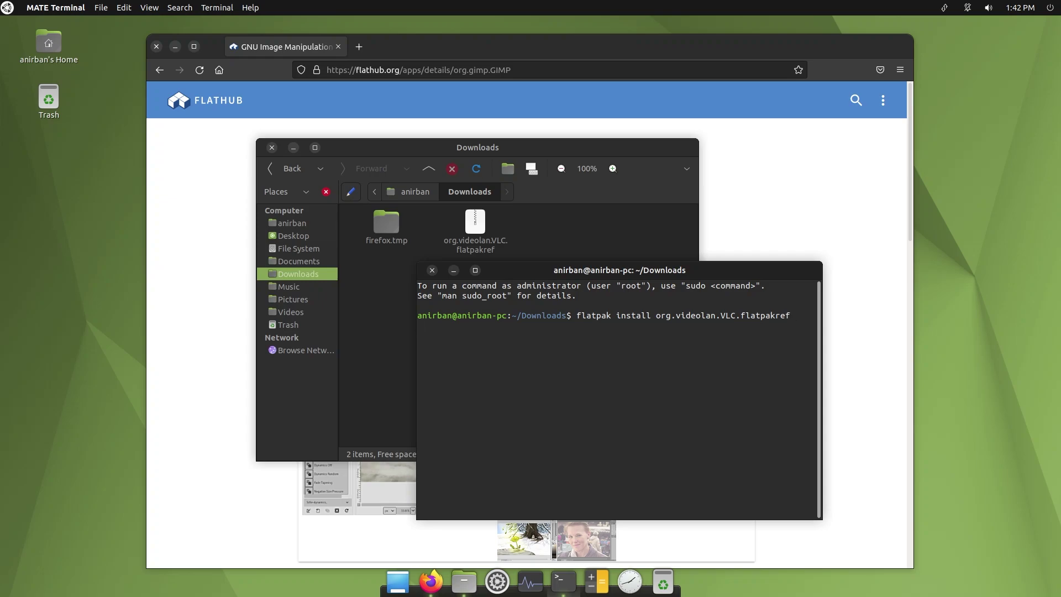
{"action": "key", "text": "Return"}
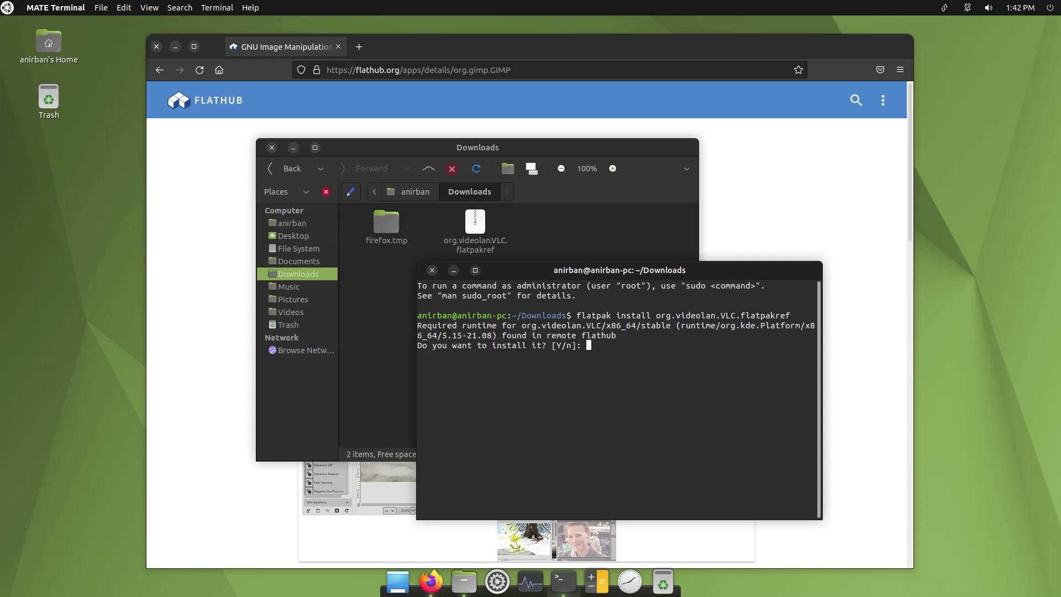
Answer Y to accept the required runtime and the VLC package changes, starting the download.
{"action": "type", "text": "Y"}
{"action": "key", "text": "Return"}
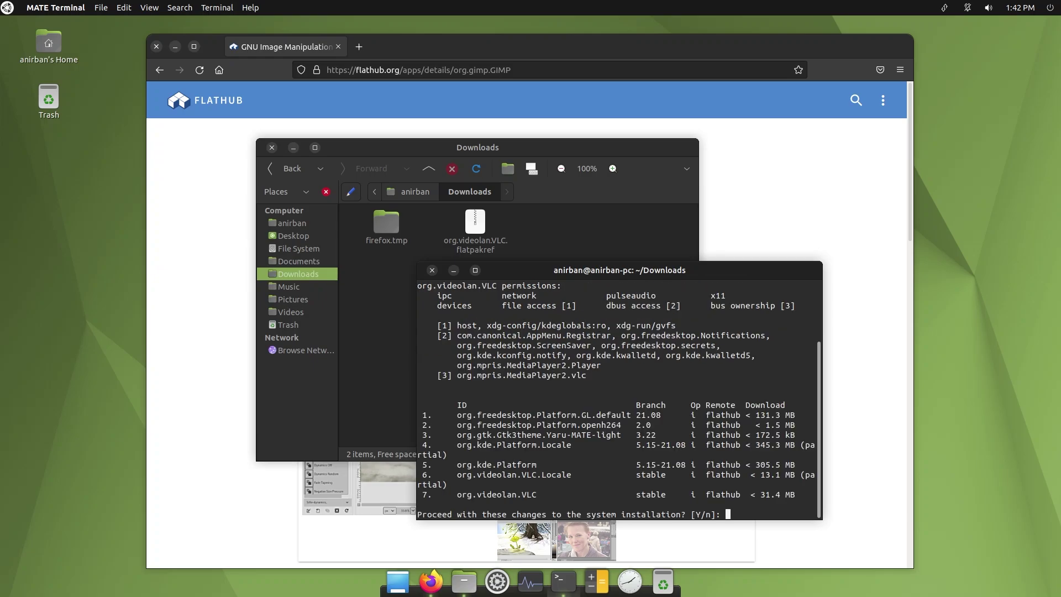
{"action": "type", "text": "Y"}
{"action": "key", "text": "Return"}
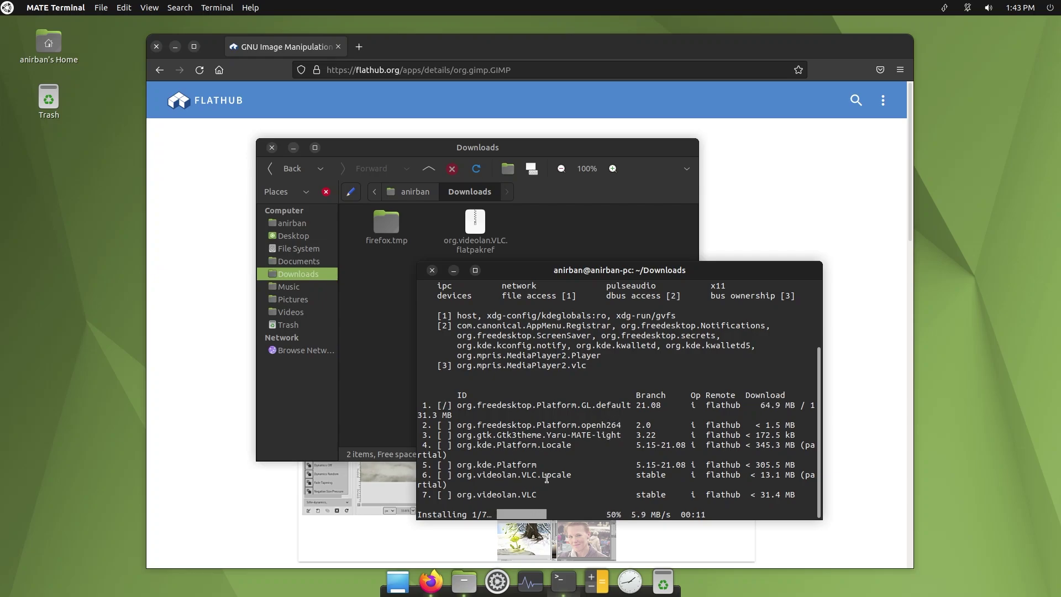
{"action": "scroll", "coordinate": [527, 425], "scroll_direction": "up", "scroll_amount": 1}
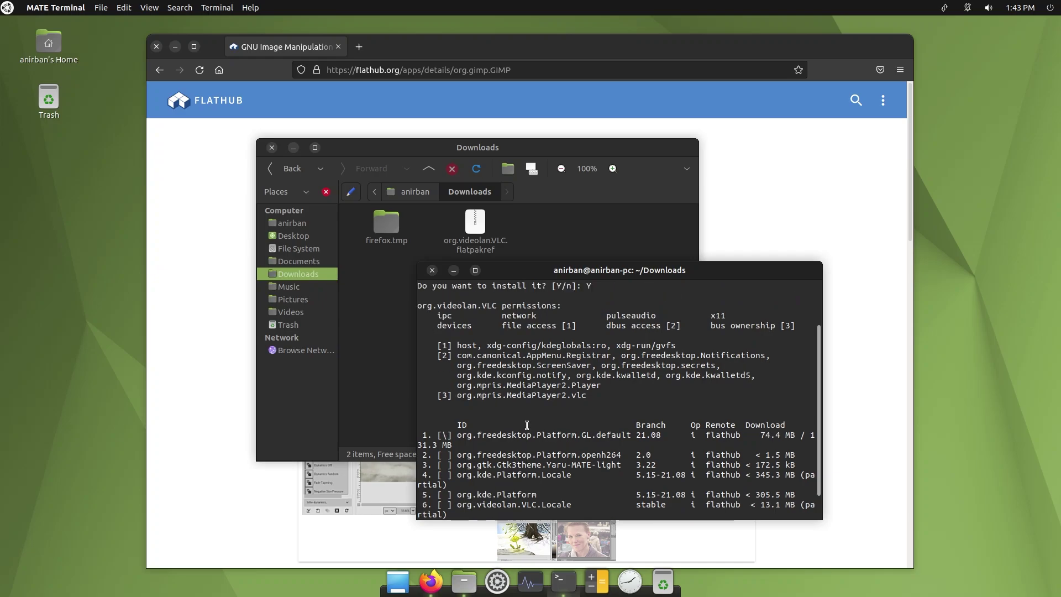
{"action": "scroll", "coordinate": [527, 425], "scroll_direction": "down", "scroll_amount": 1}
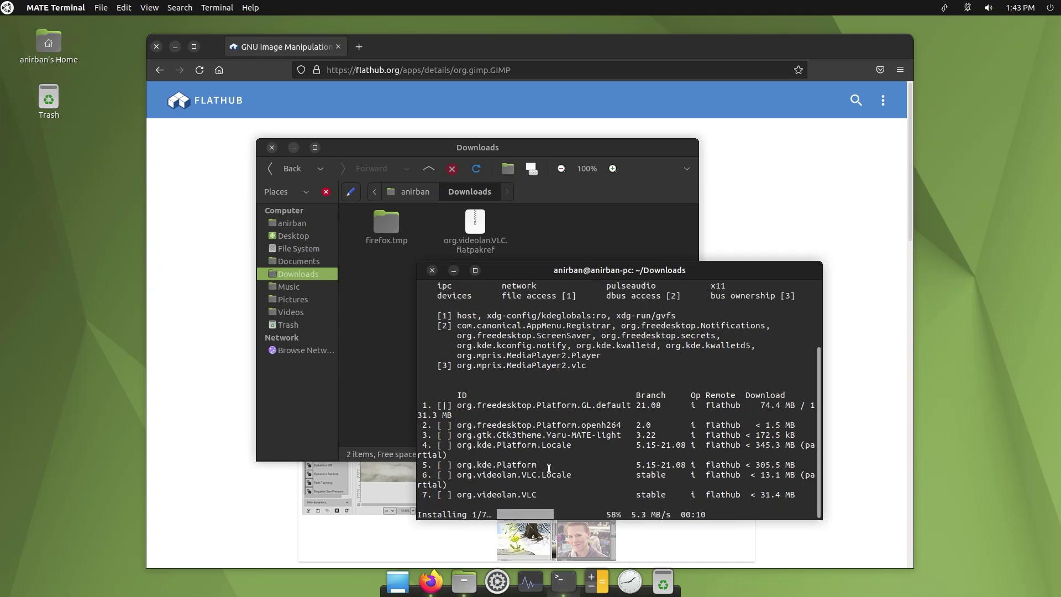